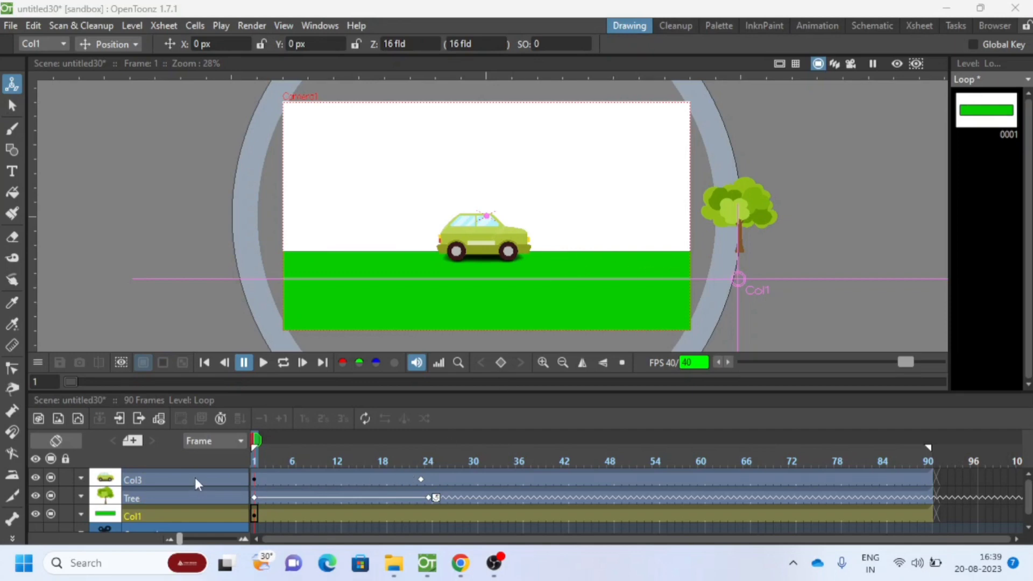
Step: Create a Toonz Vector level named BG and rename its Col1 column to BG
left_click(195, 477)
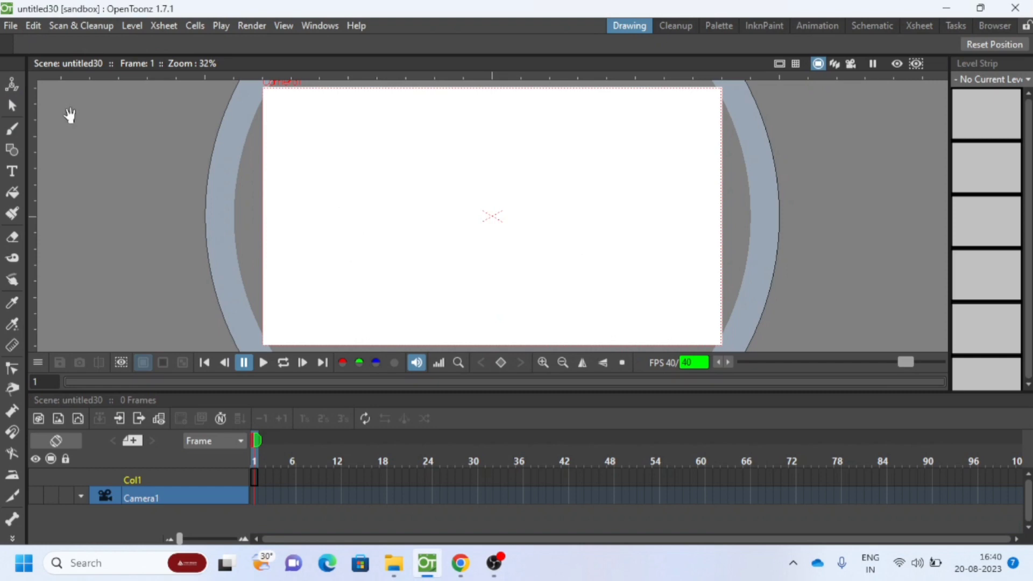
left_click(12, 104)
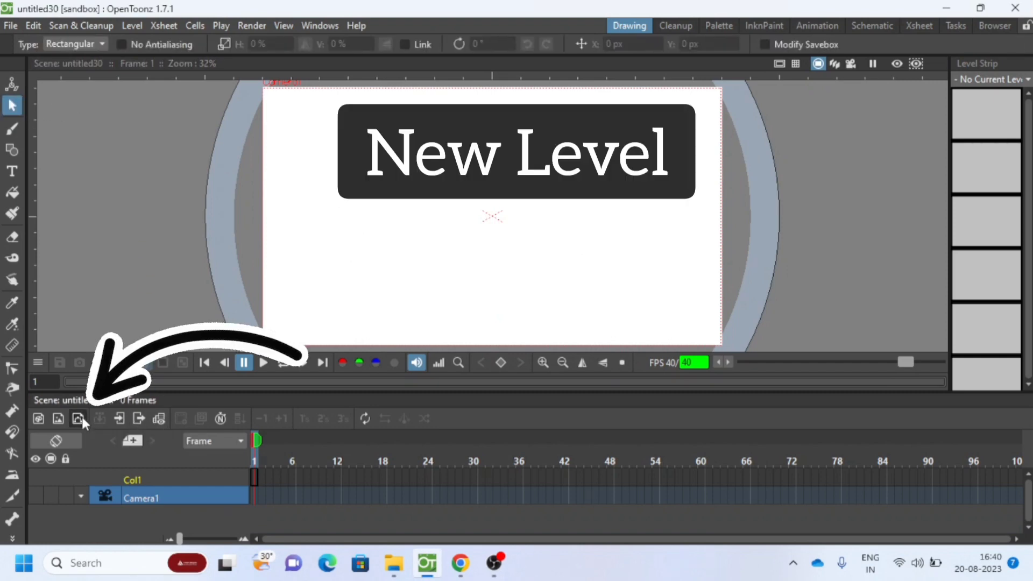
left_click(82, 417)
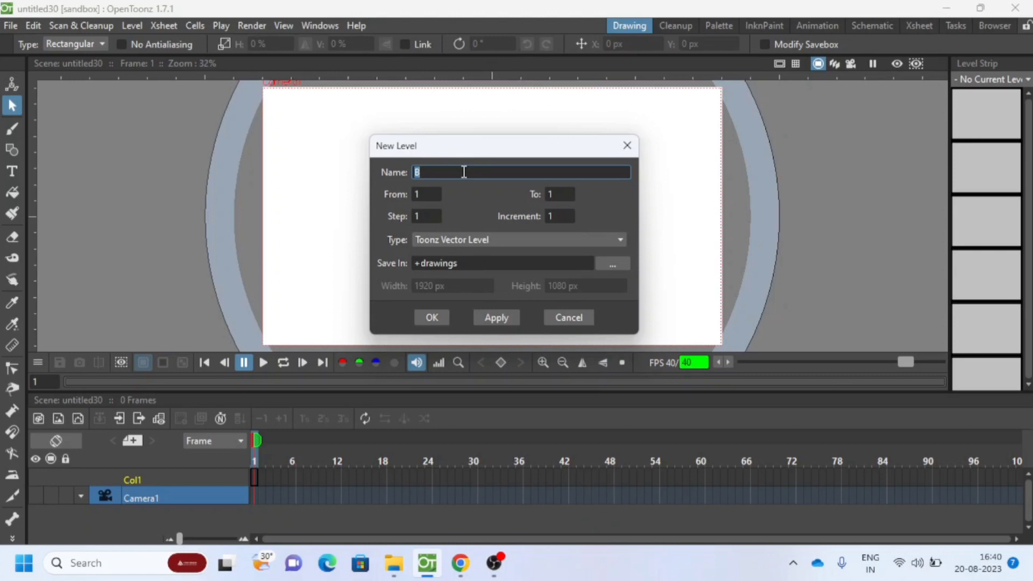
left_click(448, 242)
left_click(457, 247)
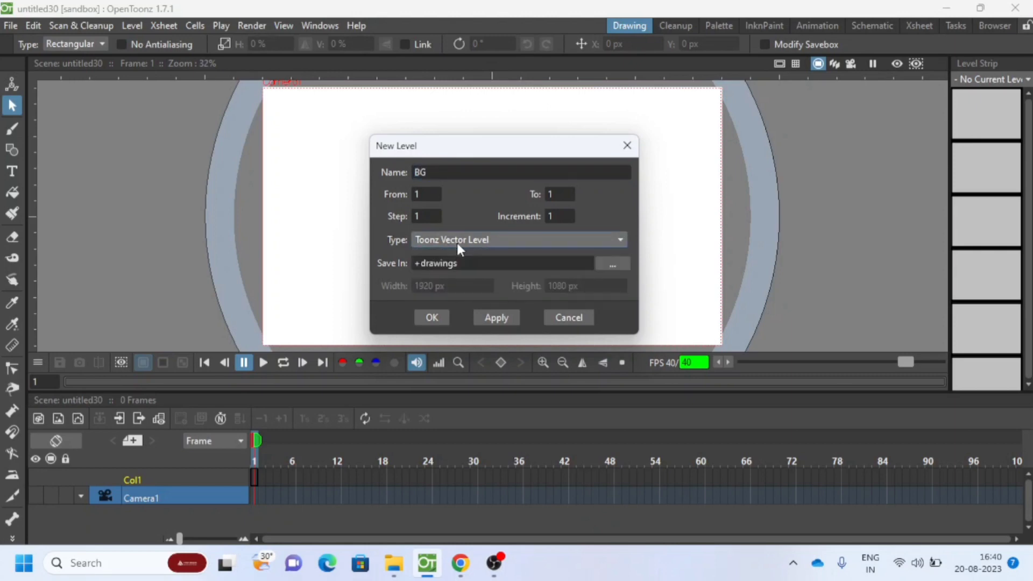
left_click(432, 317)
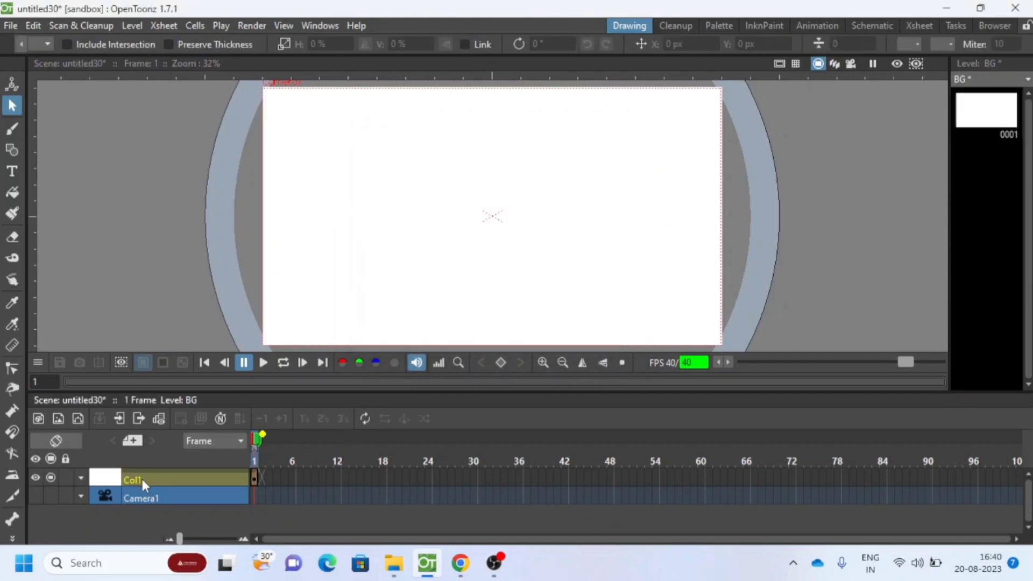
double_click(142, 479)
type("BG")
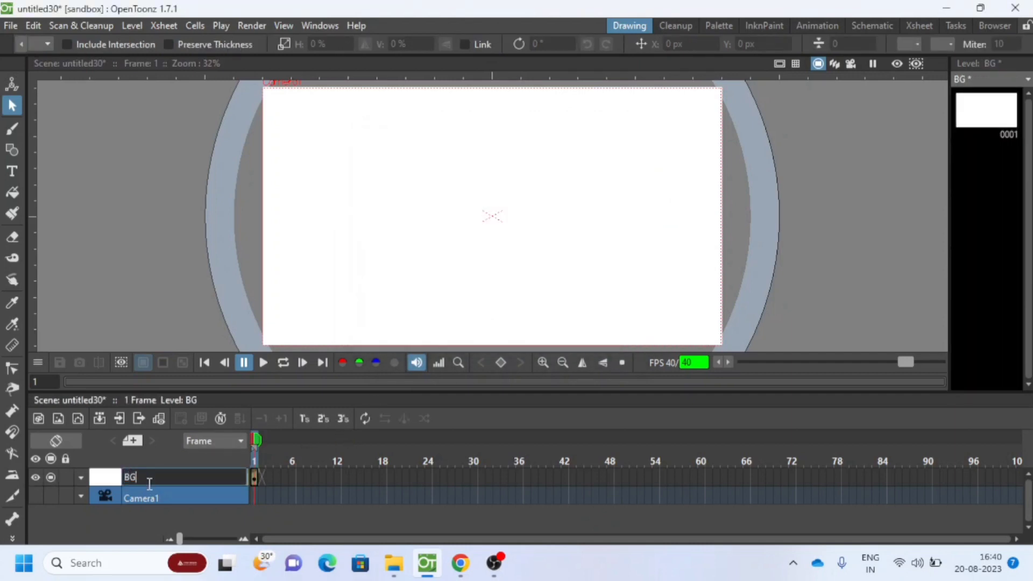
key("Return")
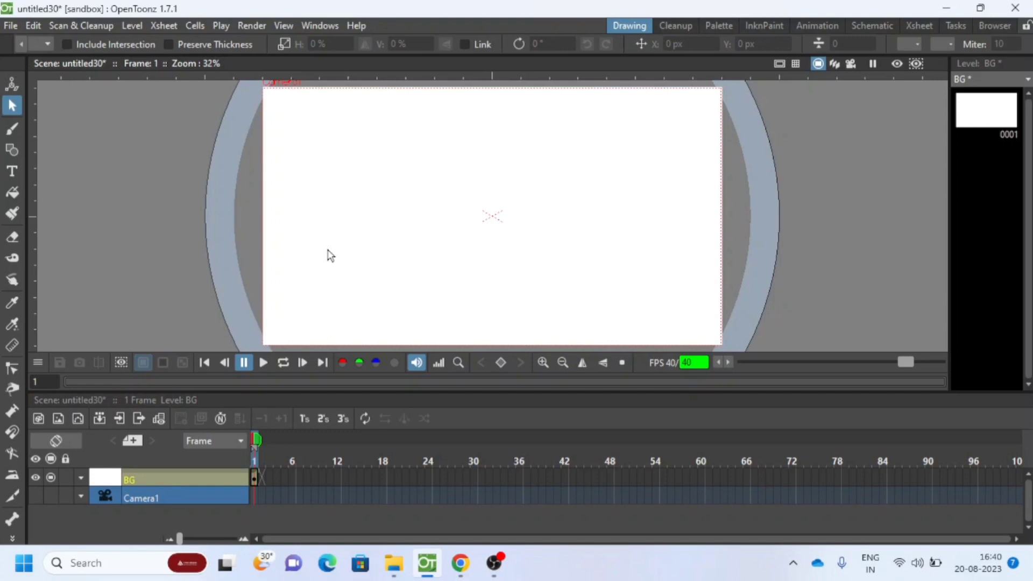
Step: Draw a rectangle across the lower canvas with the Geometric tool's Rectangle shape
left_click(12, 148)
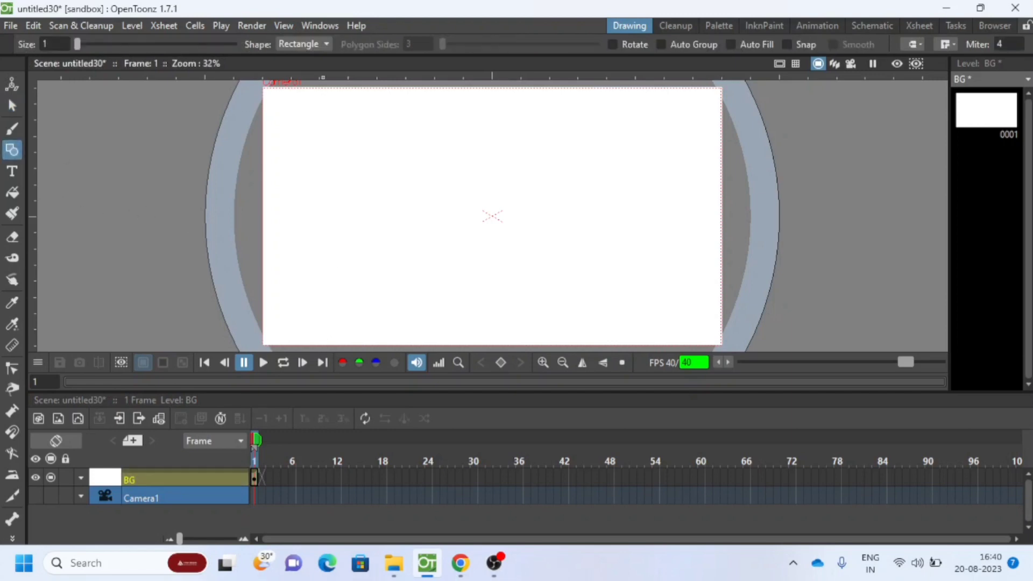
left_click(311, 46)
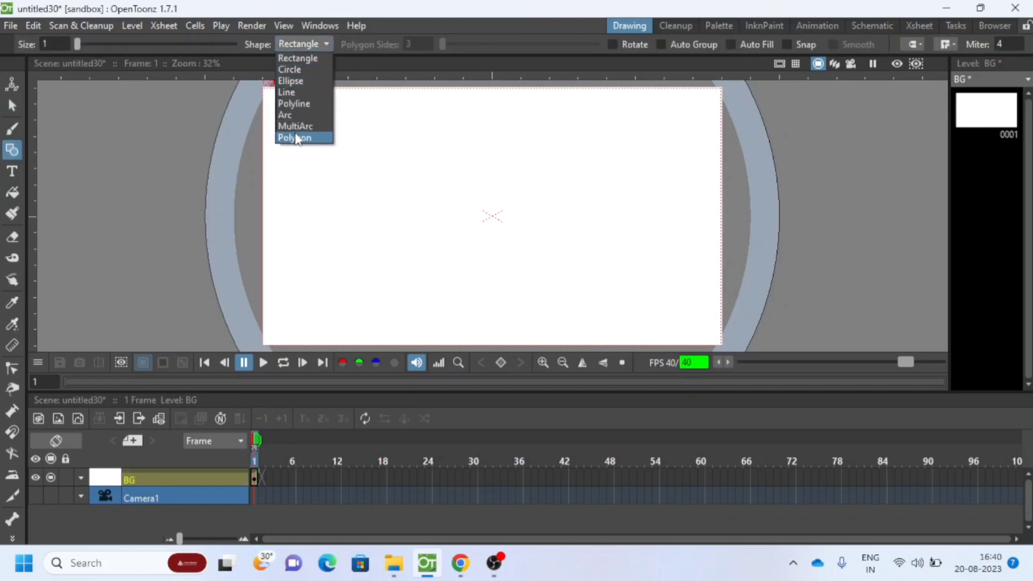
left_click(298, 45)
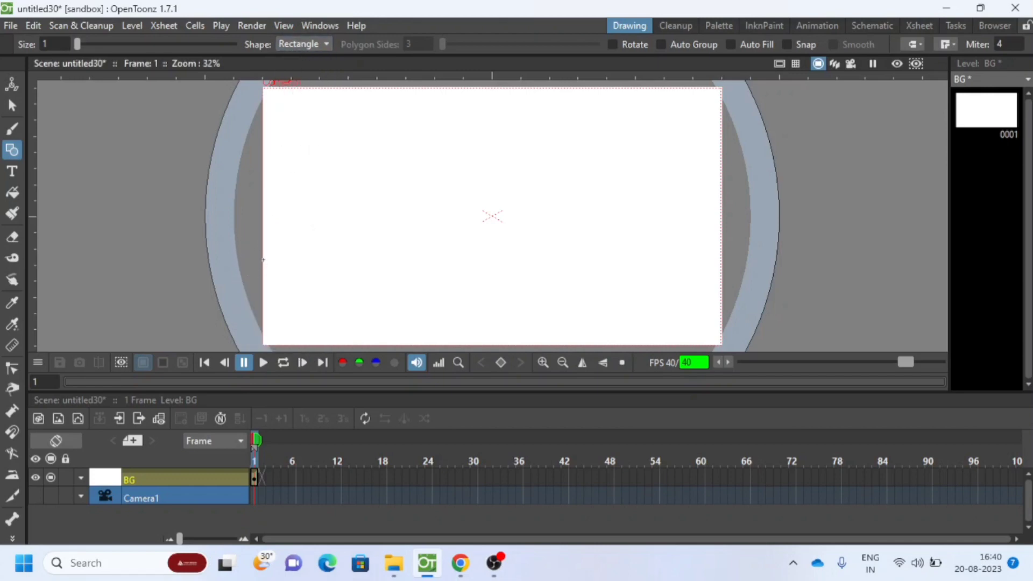
mouse_move(264, 260)
left_mouse_down()
mouse_move(731, 350)
mouse_move(723, 345)
left_mouse_up()
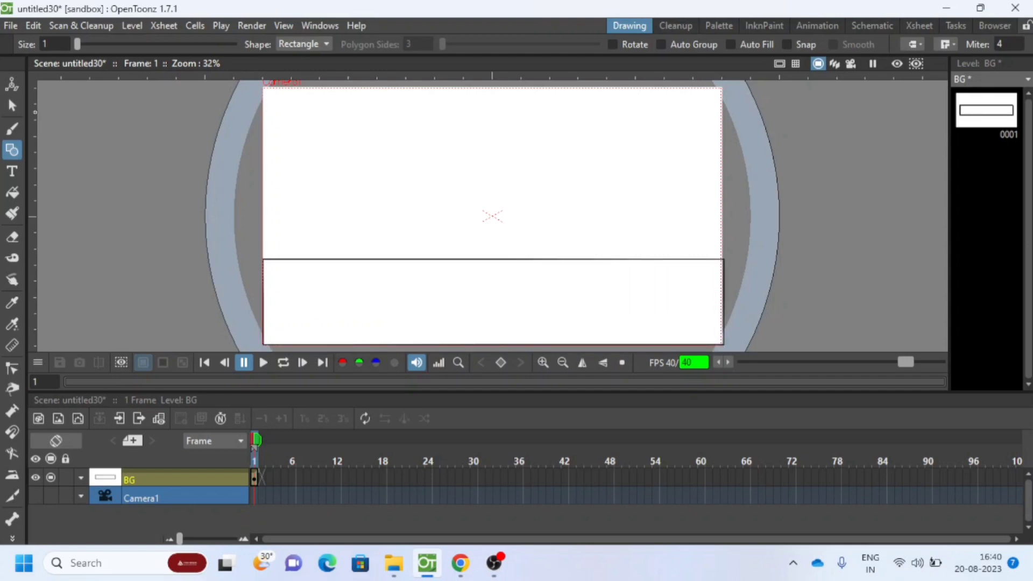
Step: Stretch the rectangle's left and right edges so it spans the full canvas width
left_click(13, 106)
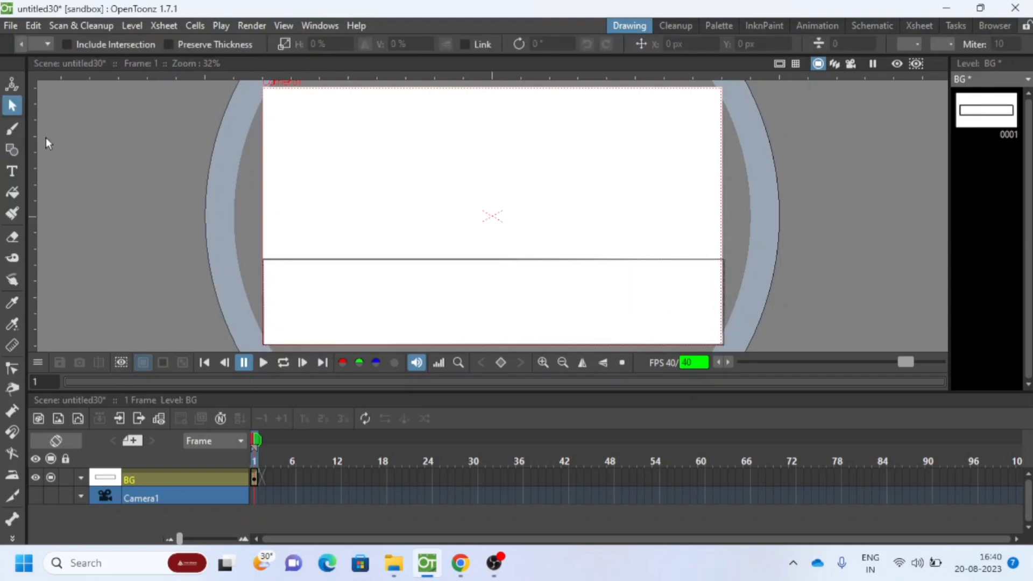
left_click(274, 268)
left_click_drag(263, 299, 258, 300)
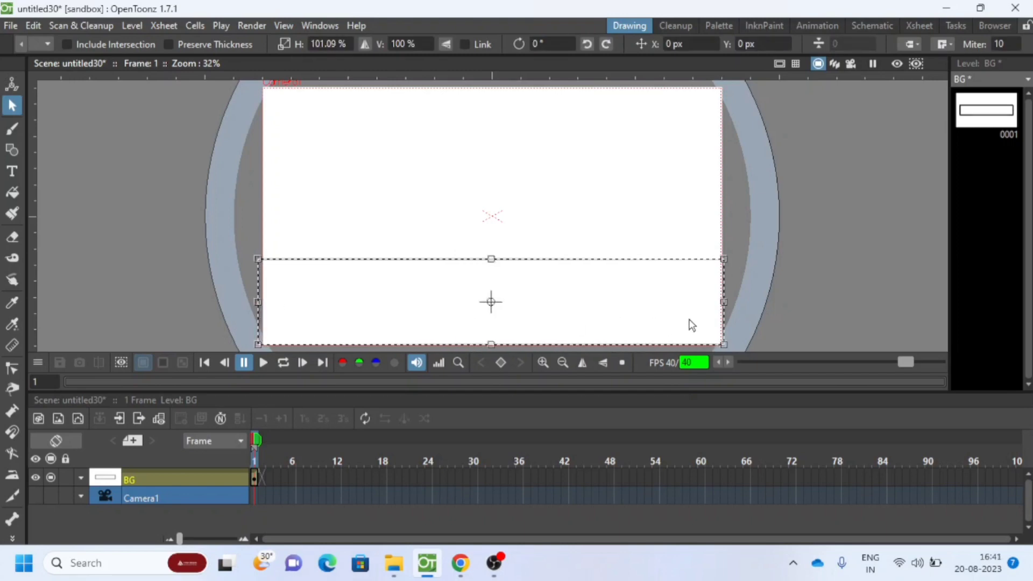
left_click_drag(723, 302, 732, 304)
left_click(754, 311)
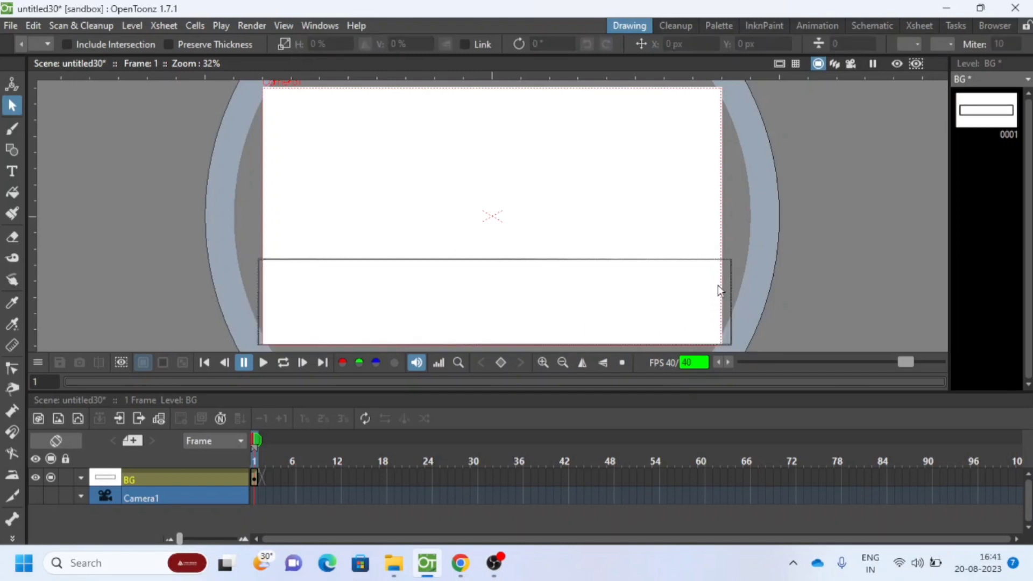
left_click(697, 260)
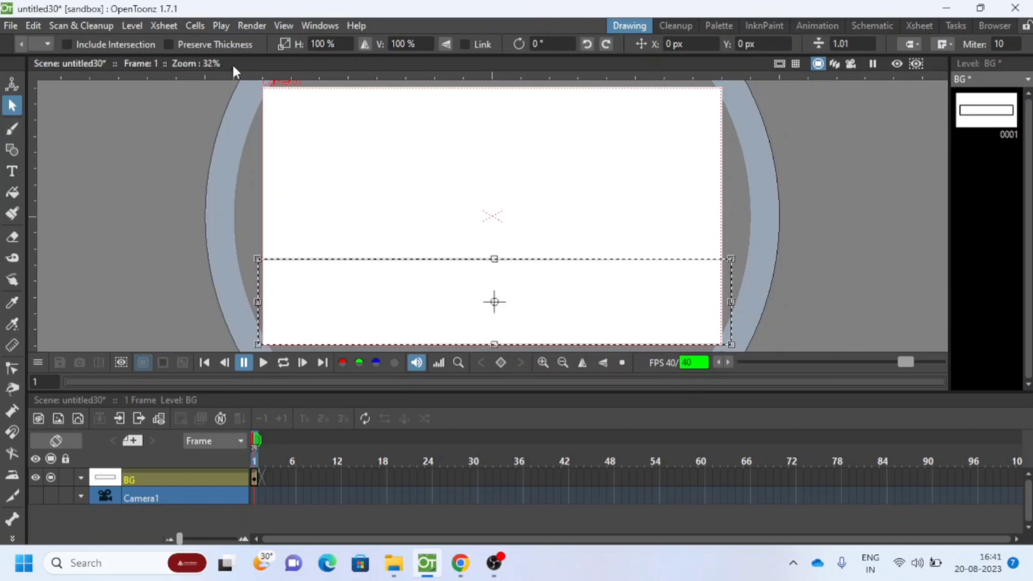
Step: Show the Level Palette and add a new colour style named BG Color
left_click(316, 25)
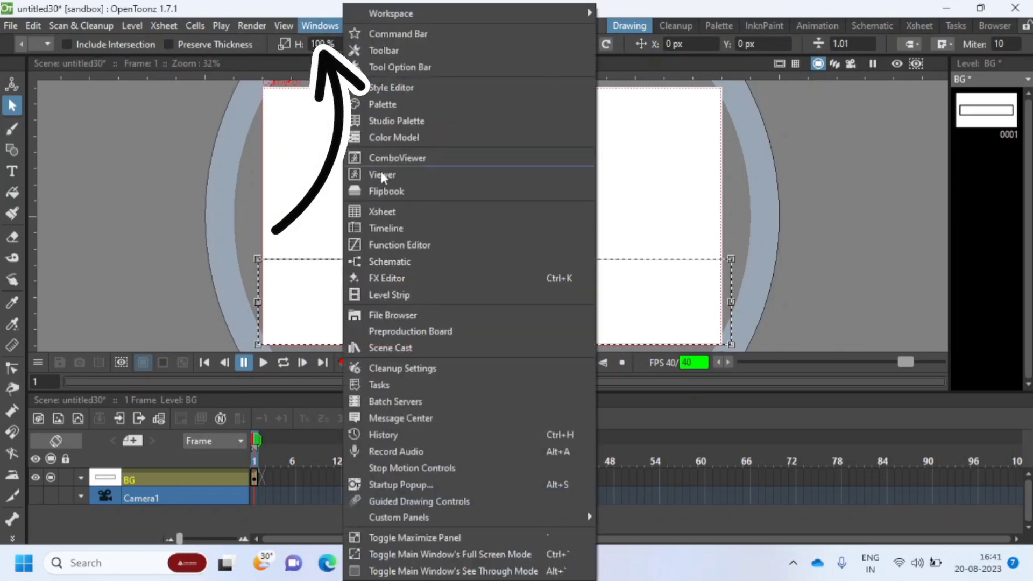
left_click(382, 106)
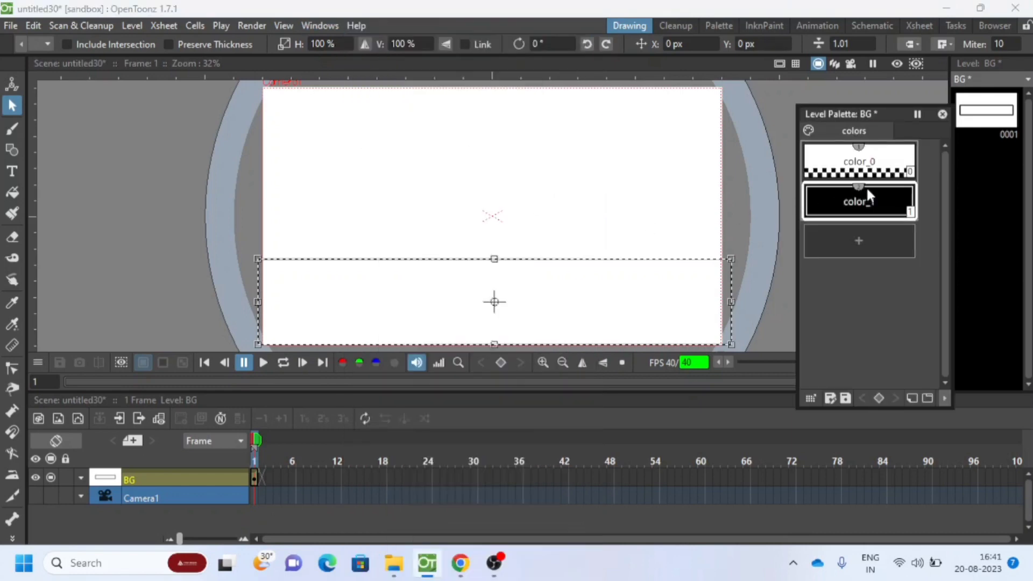
left_click(870, 240)
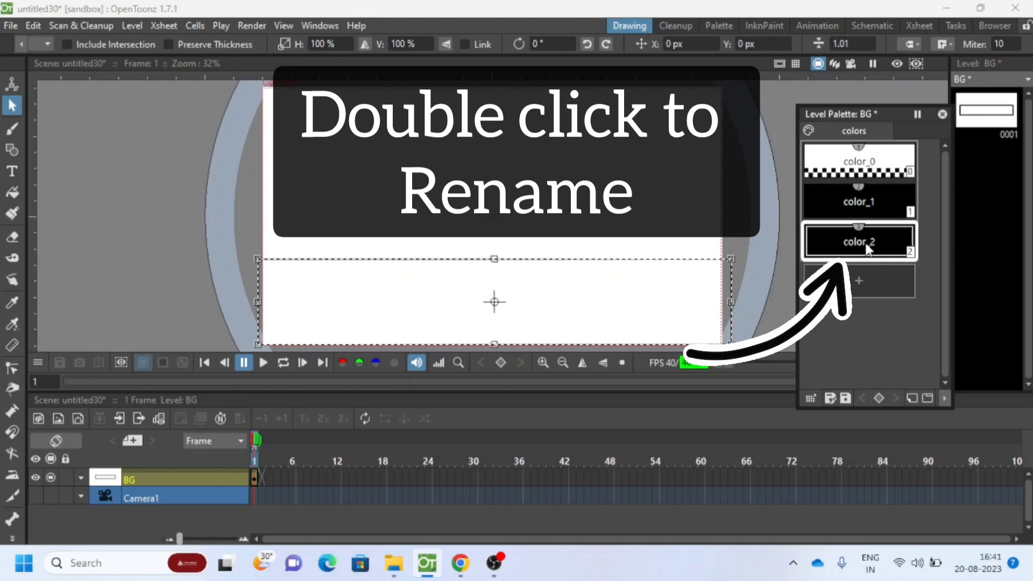
double_click(862, 242)
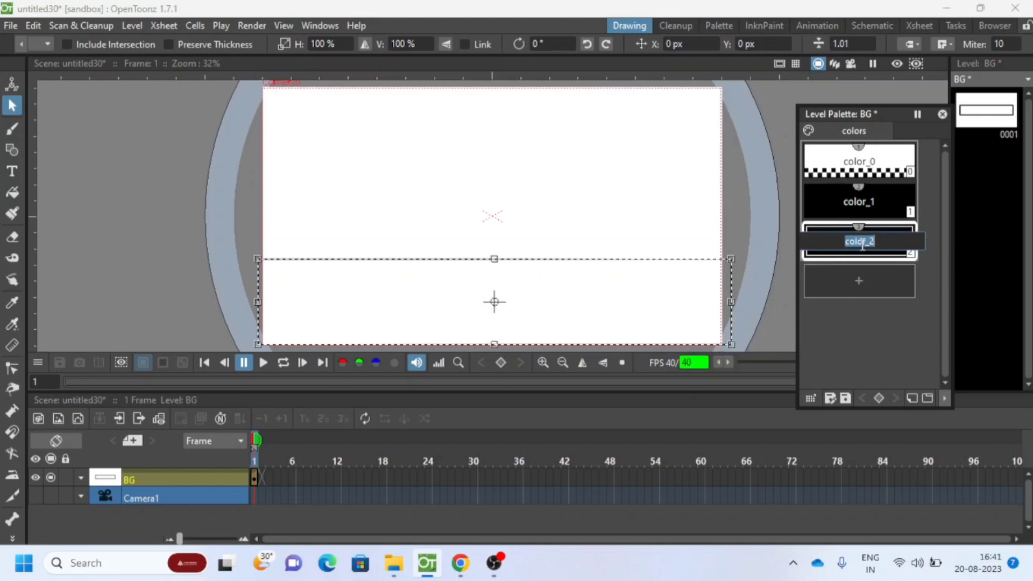
type("BG C")
type("olor")
key("Return")
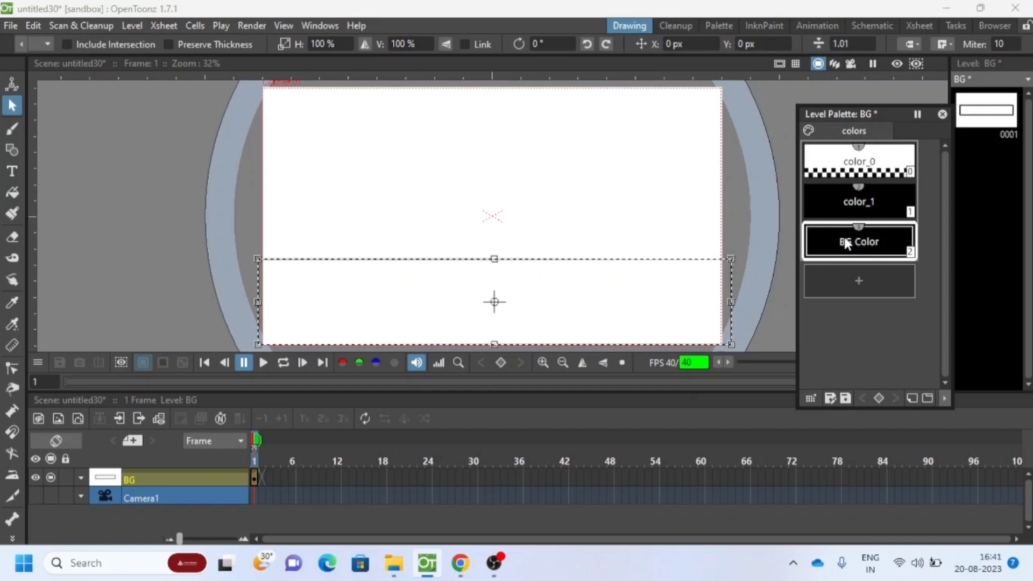
Step: Set the BG Color style to bright green #88CC1B in the style editor
double_click(875, 227)
left_click(692, 292)
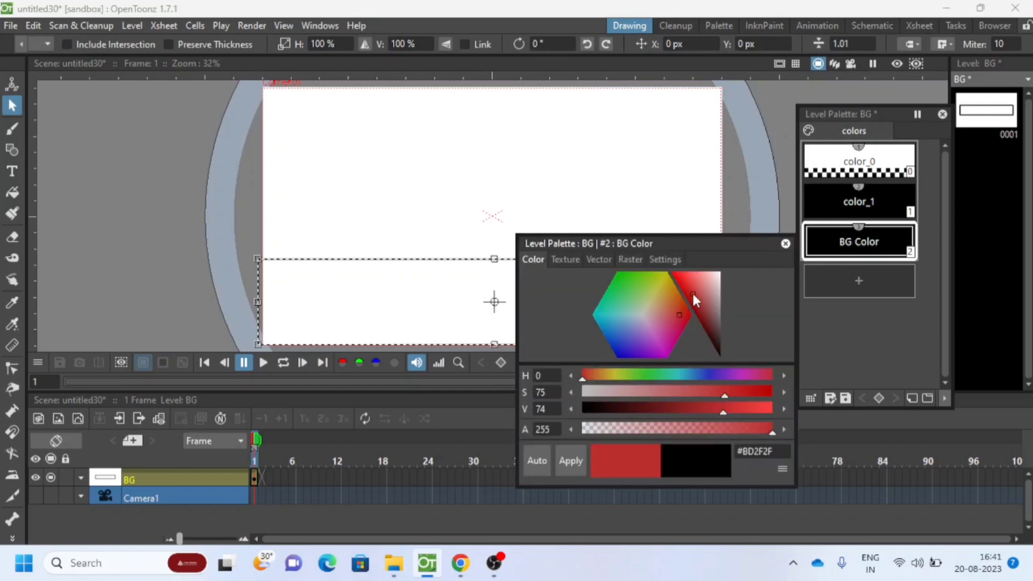
mouse_move(647, 288)
left_mouse_down()
mouse_move(656, 274)
mouse_move(647, 278)
left_mouse_up()
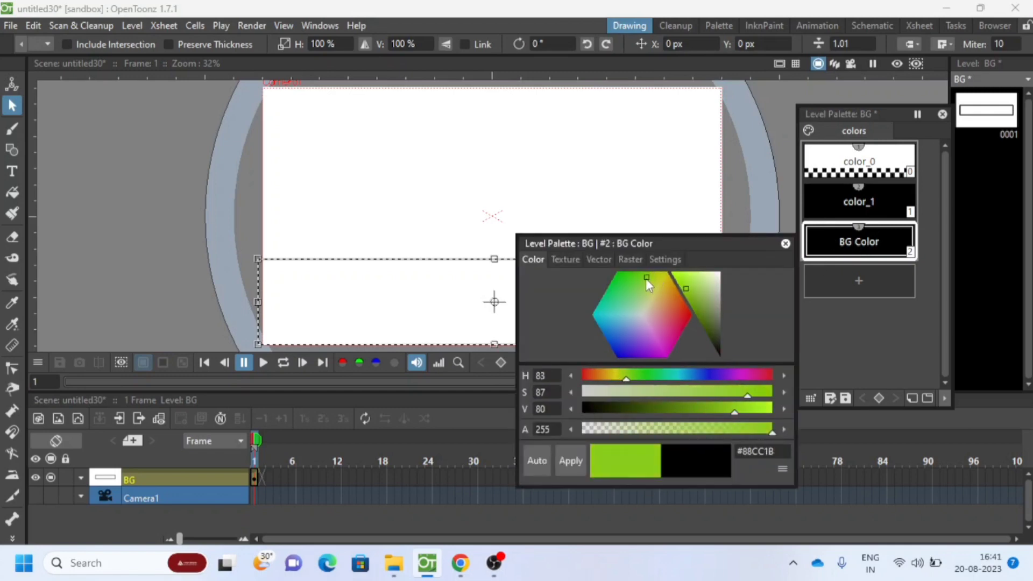
left_click(622, 462)
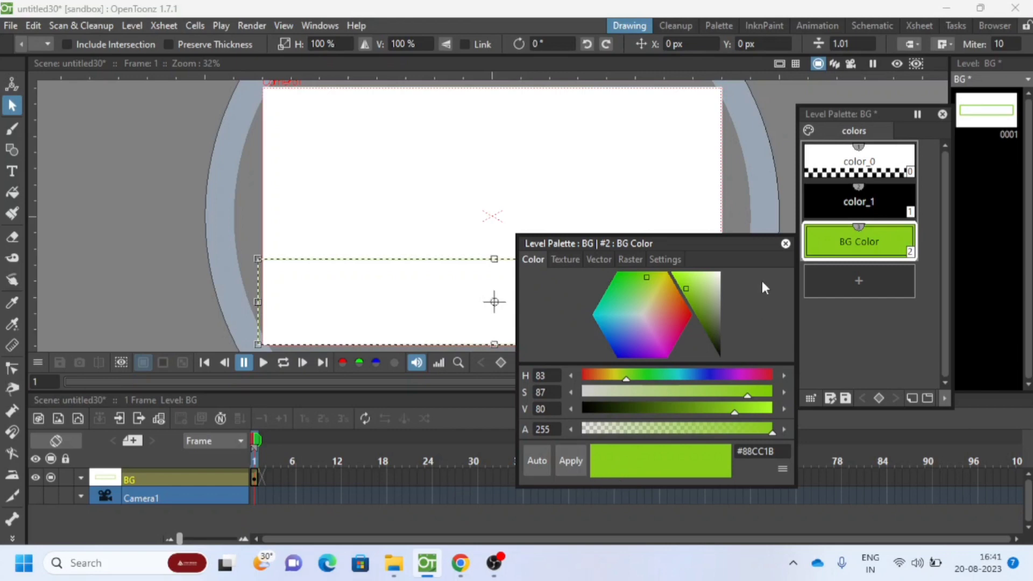
left_click(786, 244)
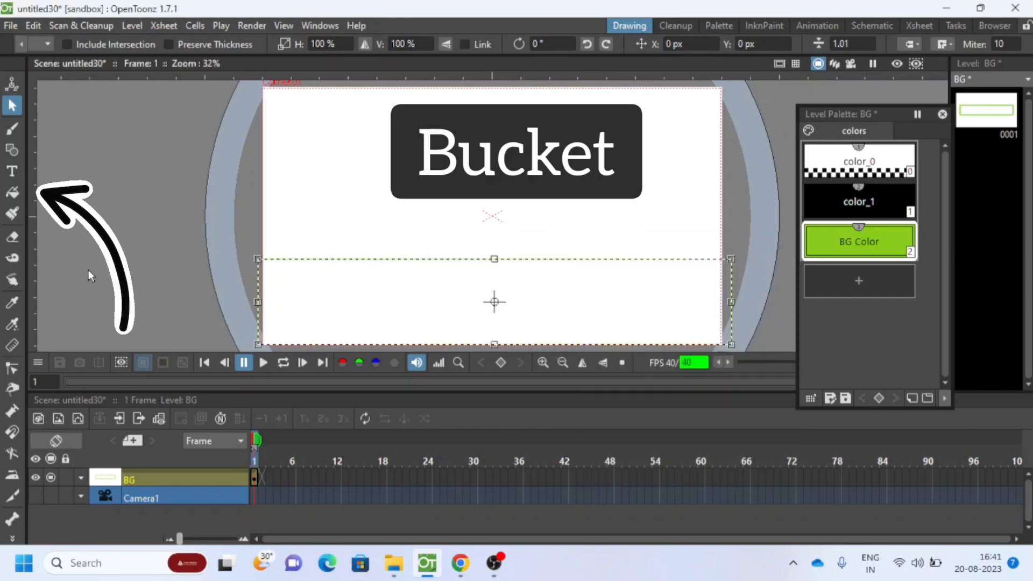
Step: Fill the lower rectangle with the green BG Color and reselect it with the Selection tool
left_click(13, 193)
left_click(379, 282)
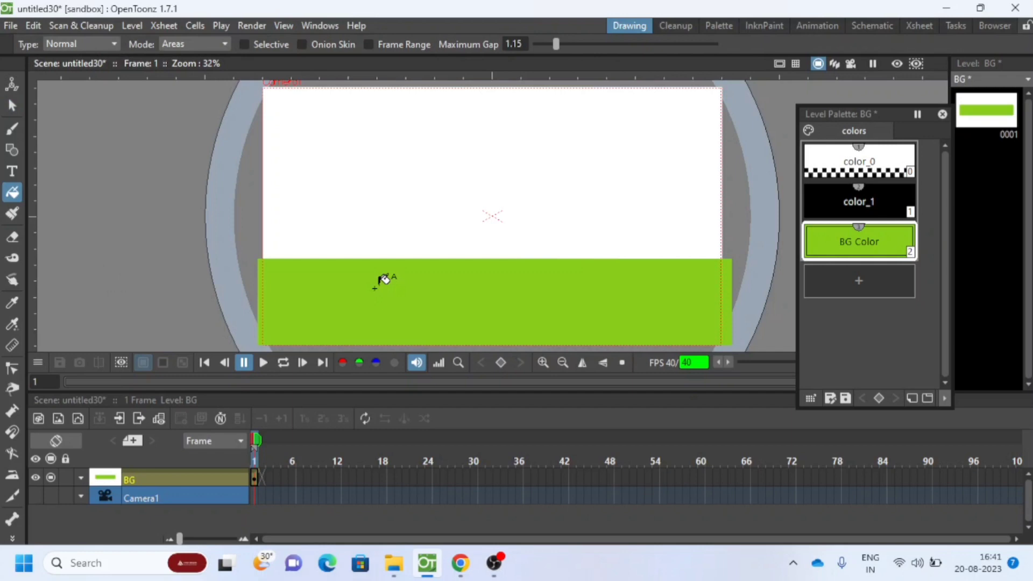
left_click(12, 105)
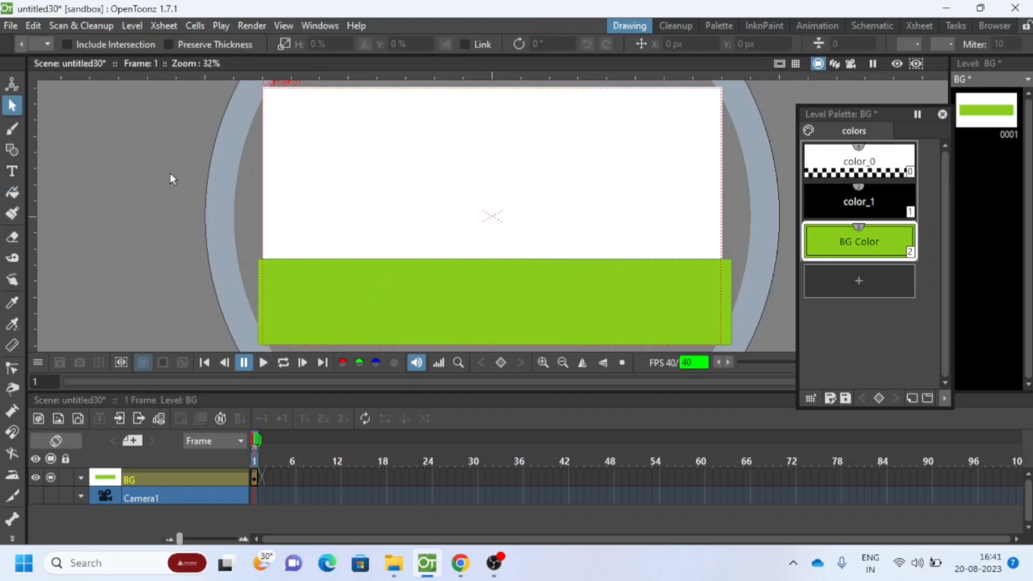
left_click(370, 265)
left_click(412, 208)
left_click(431, 263)
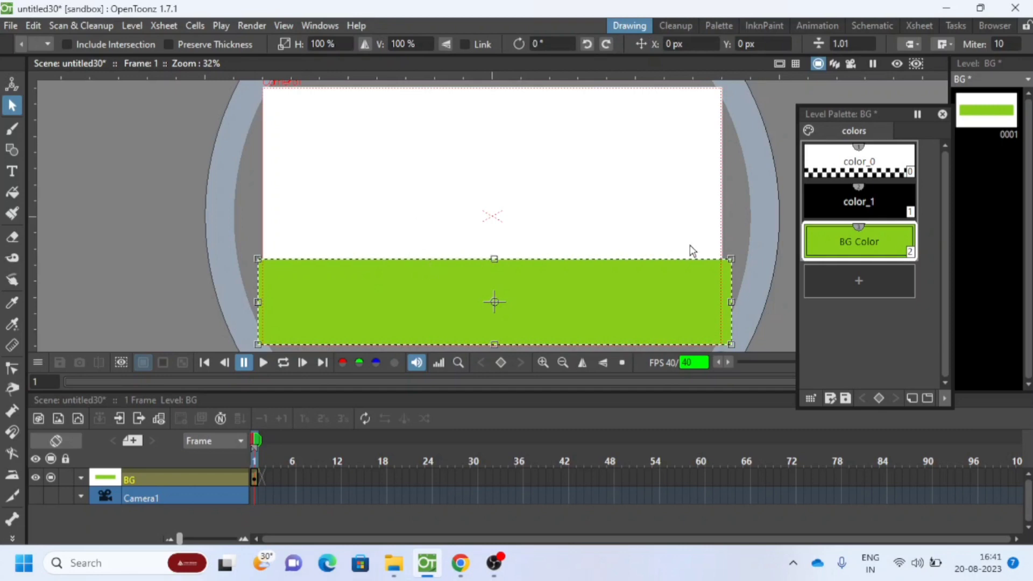
Step: Give the ground rectangle a color_1 outline with thickness 5
left_click(859, 202)
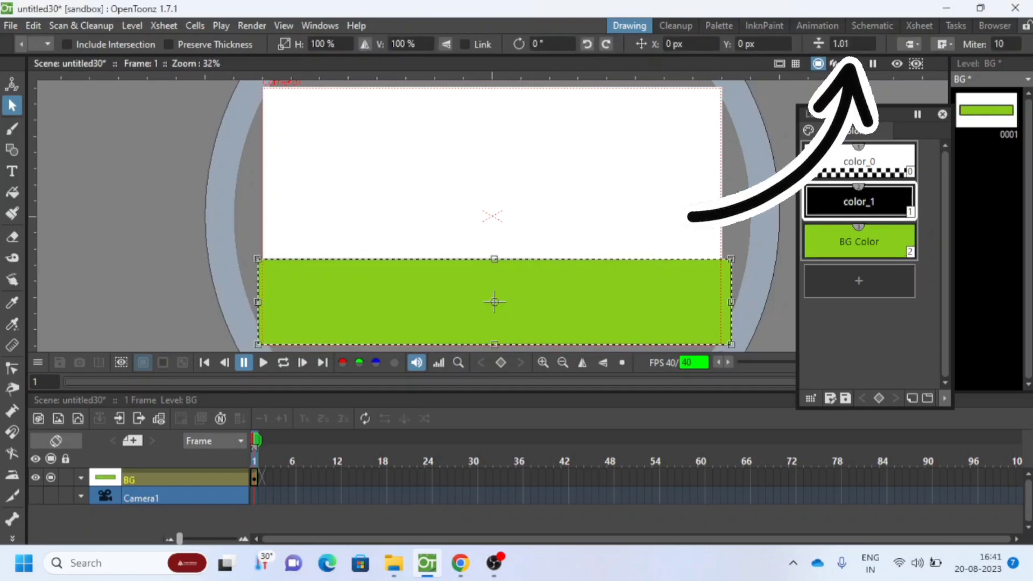
left_click(840, 43)
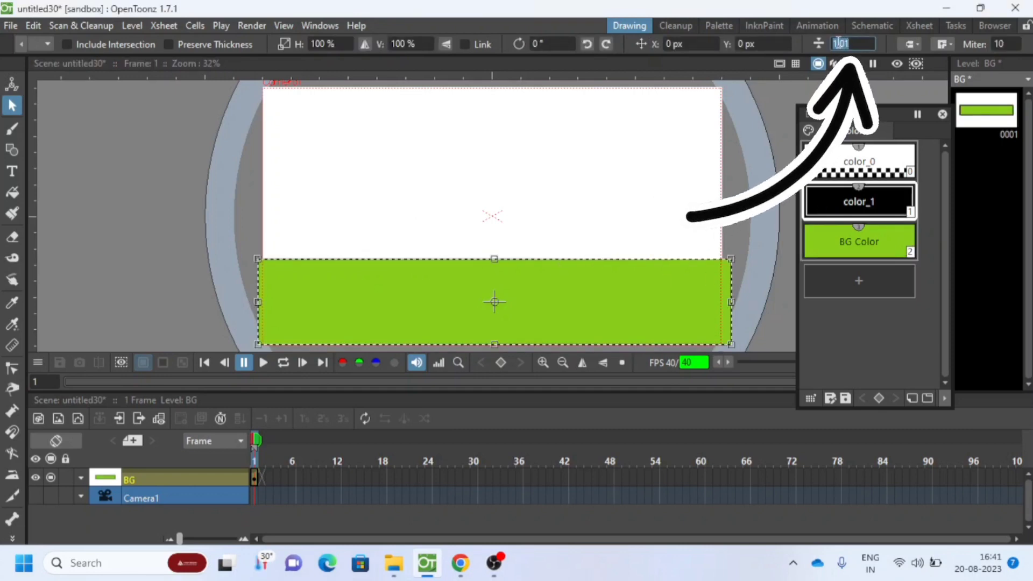
type("0")
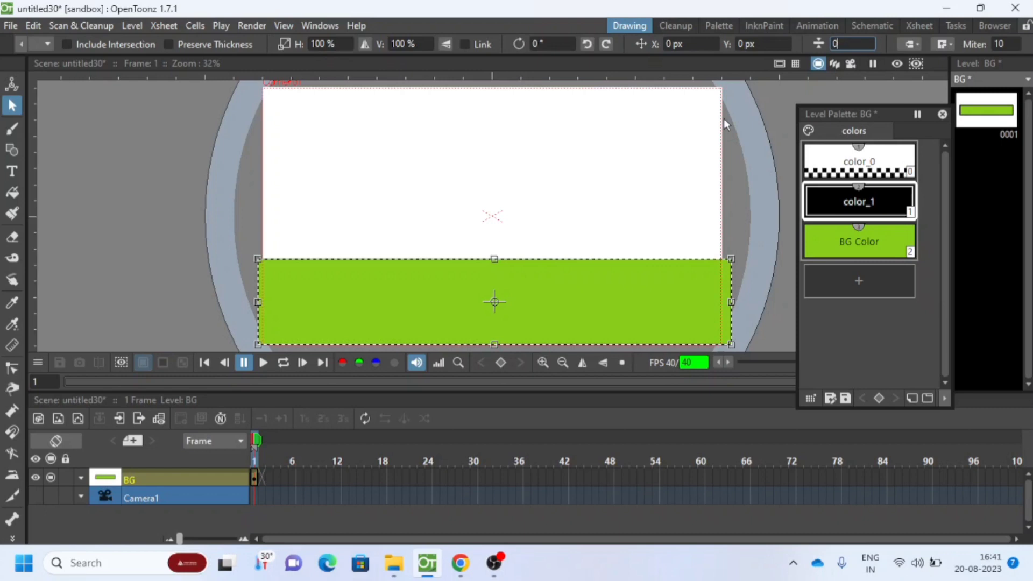
key("Return")
left_click(841, 45)
type("5")
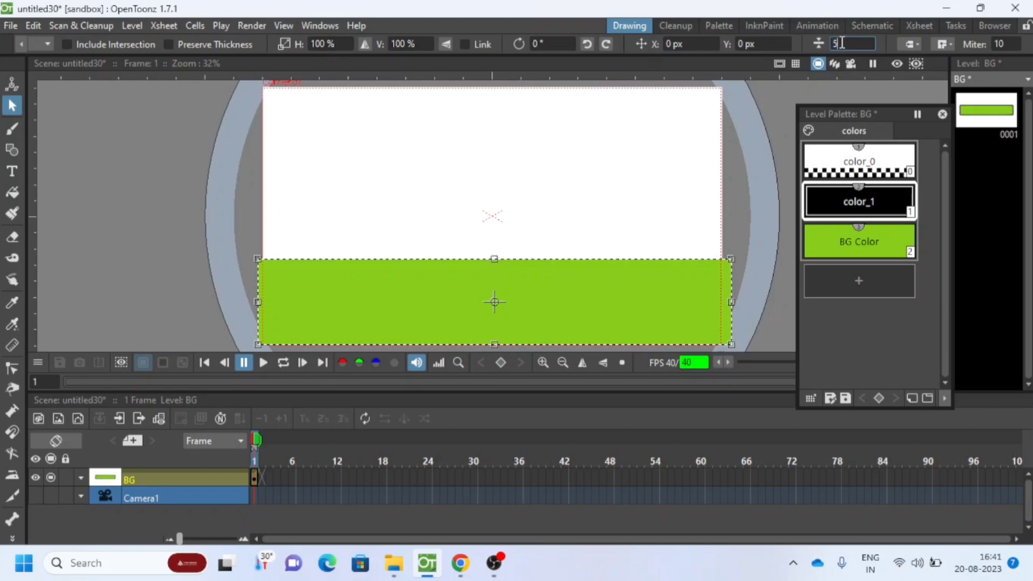
key("Return")
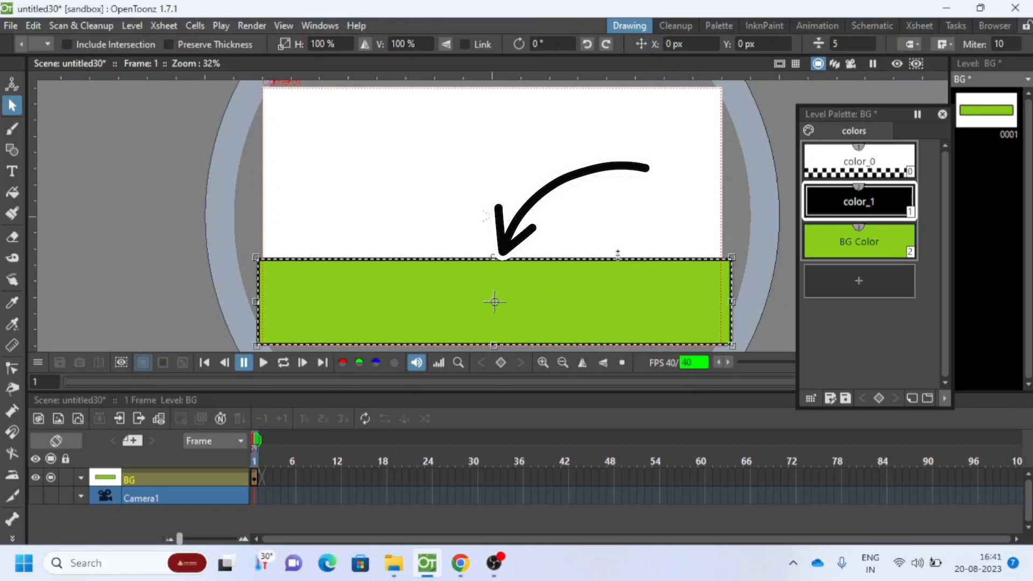
left_click(849, 44)
Step: Deselect, close the Level Palette, and move the playback range end to frame 90
left_click(633, 293)
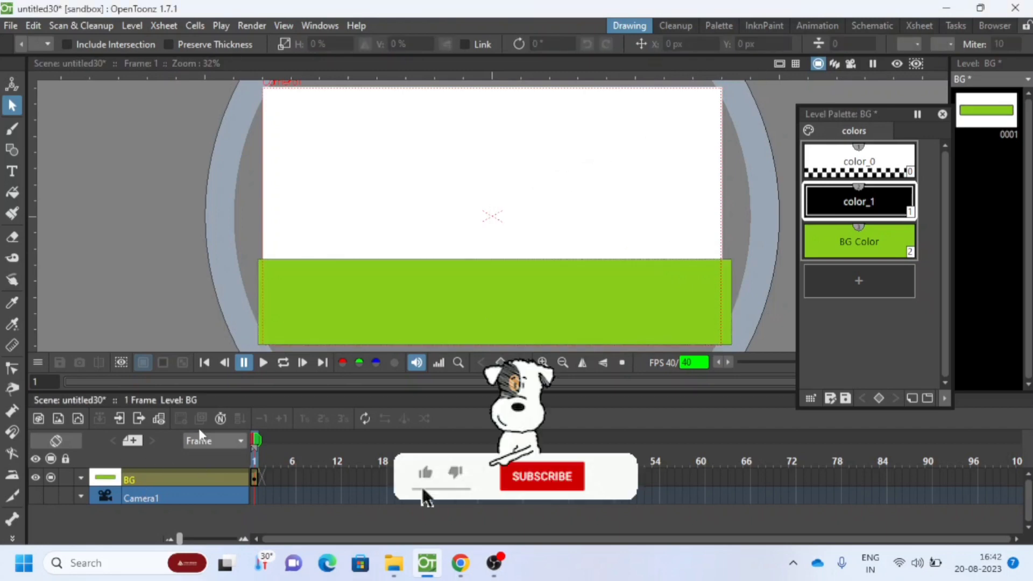
left_click(942, 114)
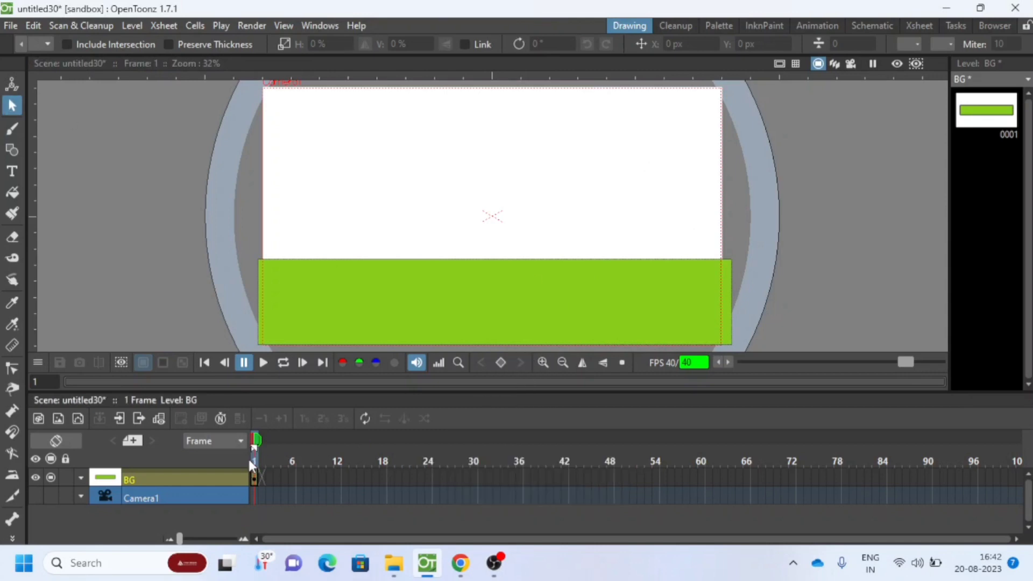
left_click_drag(178, 538, 203, 539)
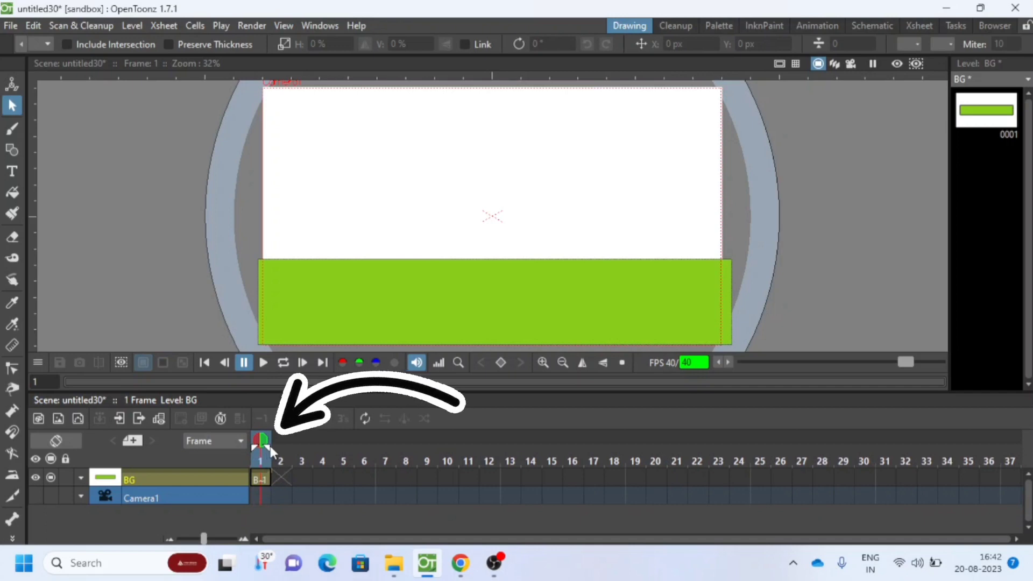
left_click_drag(271, 446, 332, 444)
mouse_move(427, 445)
left_mouse_down()
mouse_move(370, 443)
mouse_move(789, 448)
left_mouse_up()
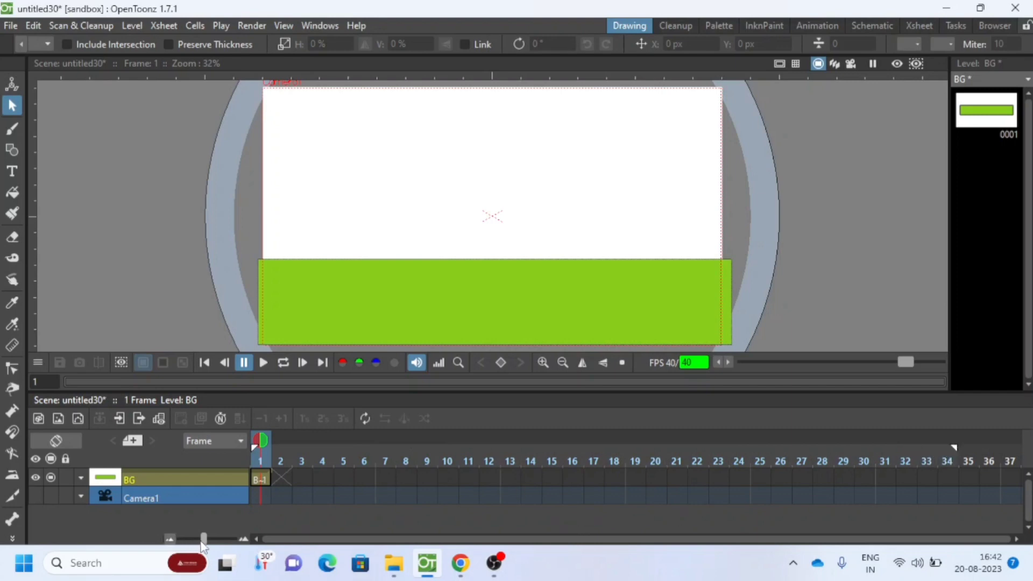
left_click_drag(203, 539, 178, 541)
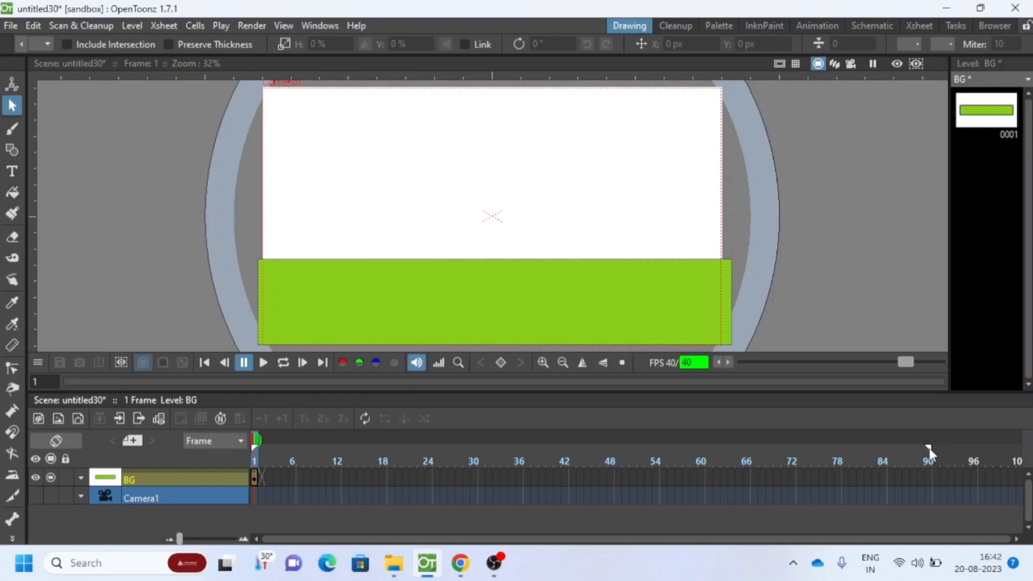
Step: Extend the BG cell from frame 1 down to frame 90, then deselect
left_click(253, 478)
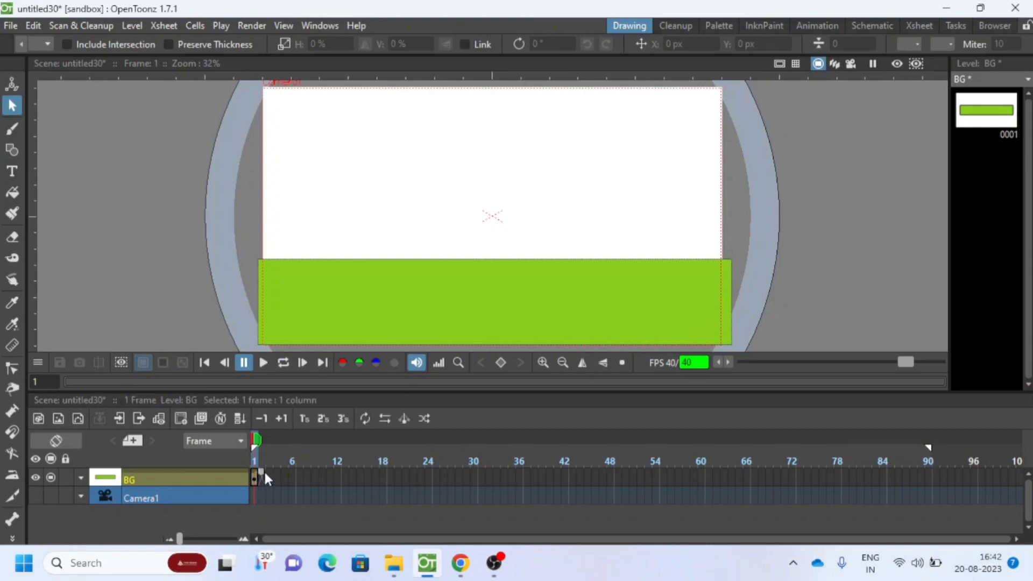
left_click_drag(260, 476, 927, 480)
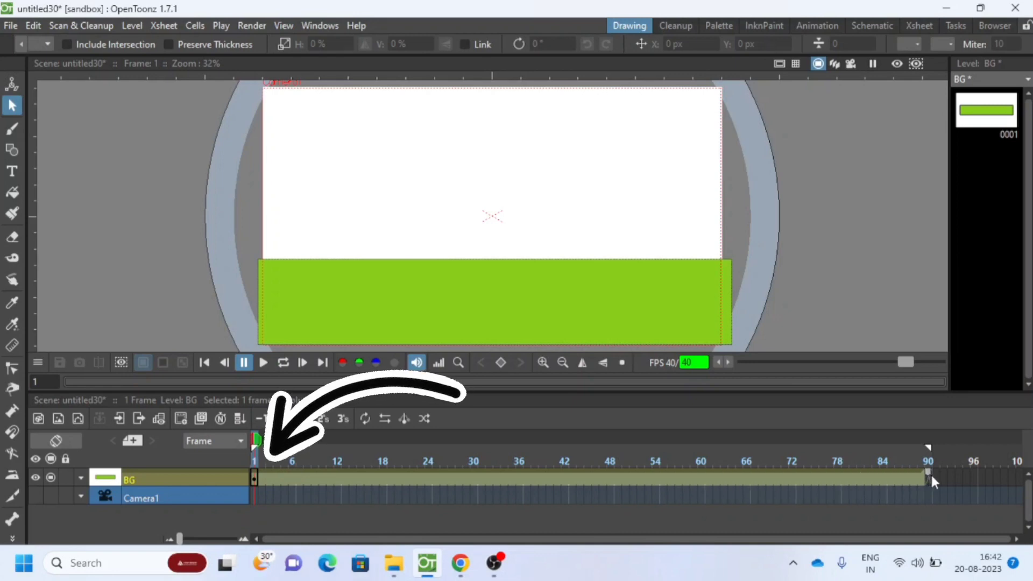
left_click_drag(927, 474, 933, 476)
left_click(166, 479)
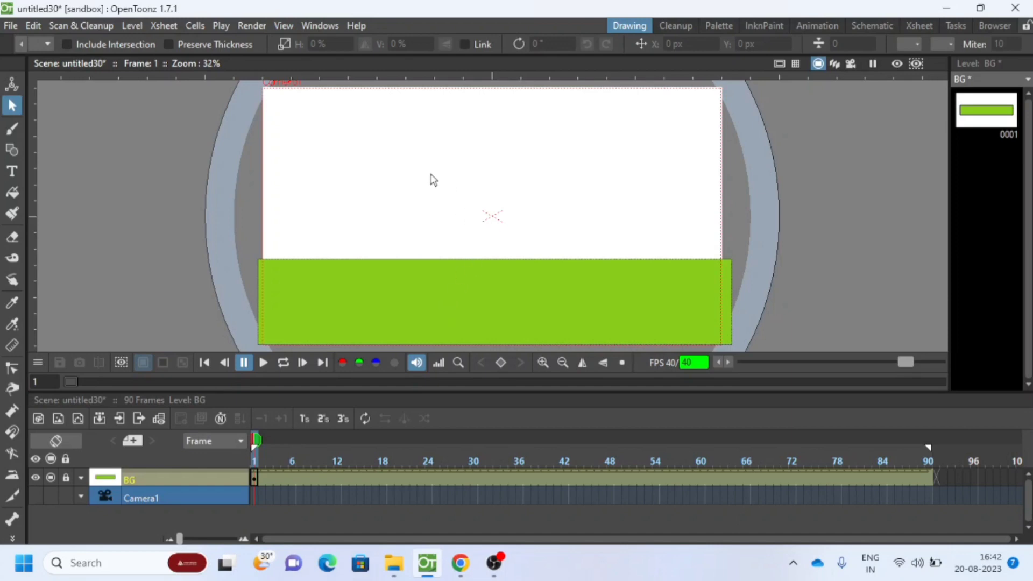
Step: Drag Tree-removebg-preview from the Downloads folder onto the OpenToonz viewer
left_click(392, 563)
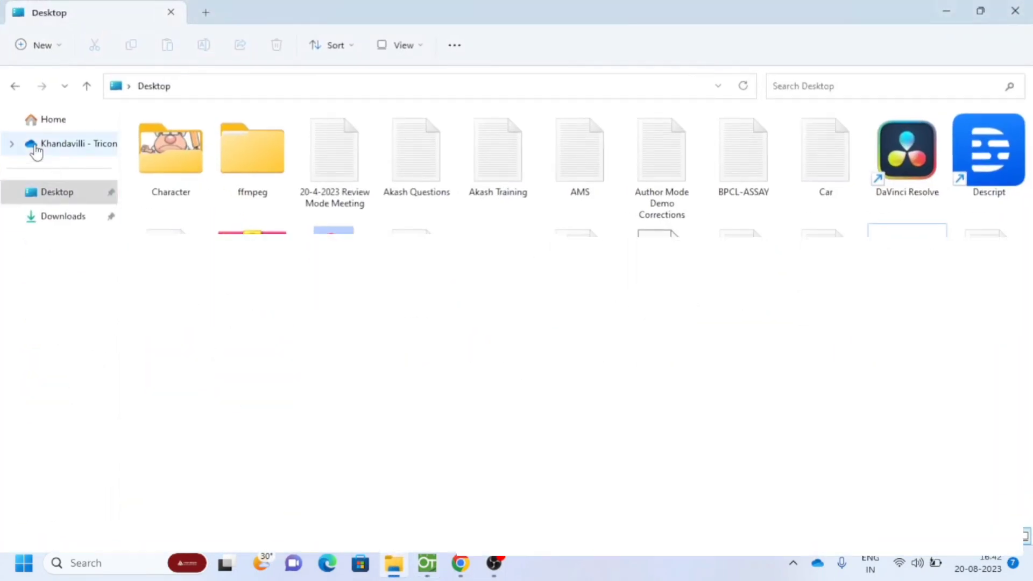
left_click(50, 223)
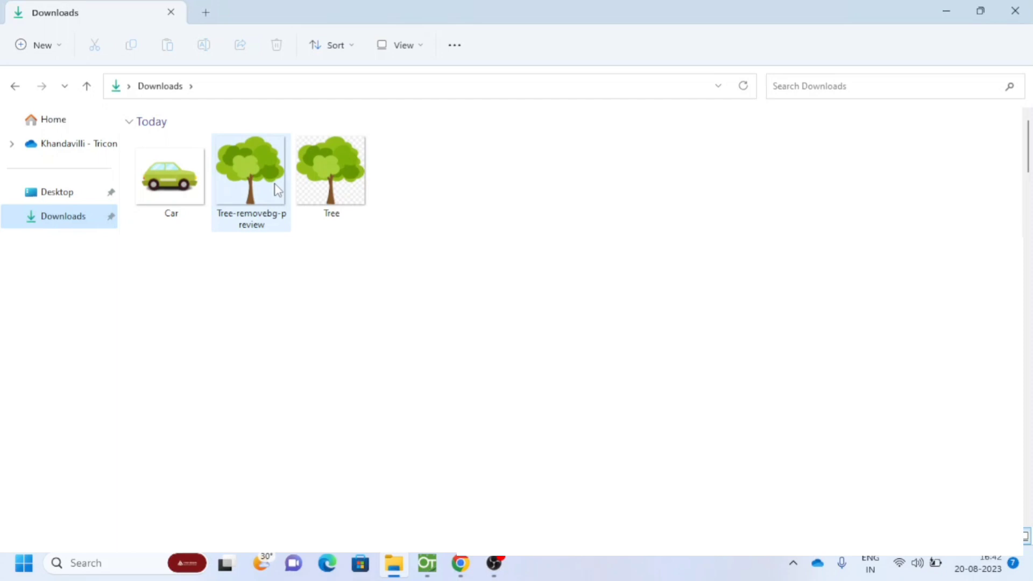
left_click(264, 192)
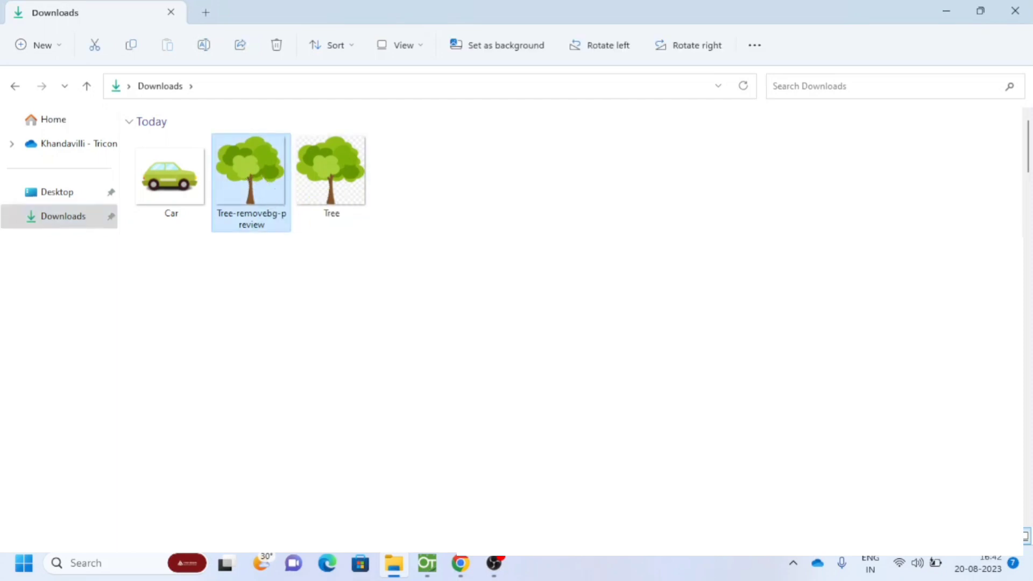
mouse_move(460, 563)
key("alt+Tab")
mouse_move(251, 178)
left_mouse_down()
mouse_move(457, 484)
mouse_move(484, 174)
left_mouse_up()
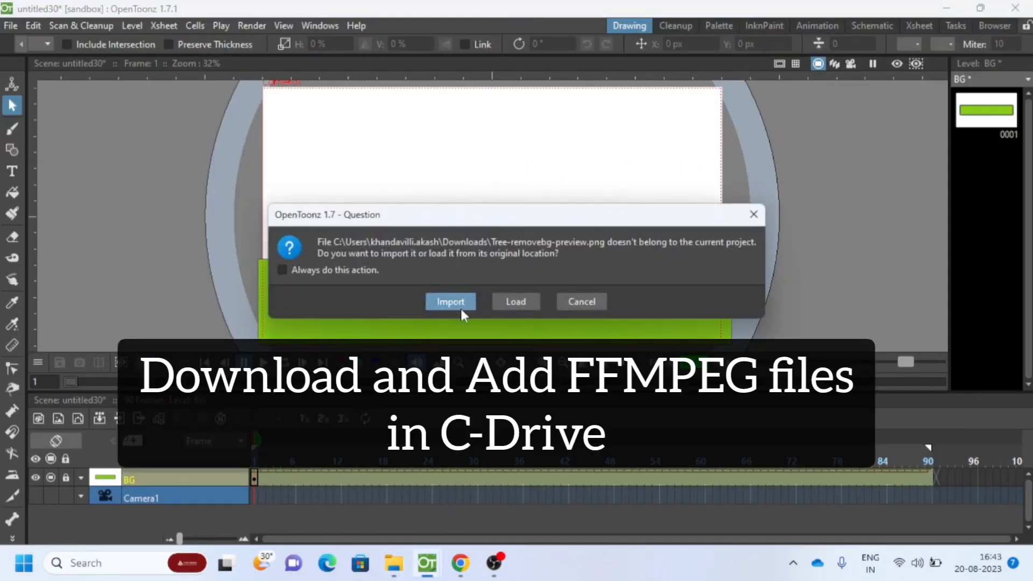
Step: Import the tree image, keeping the existing file, and rename its Col2 column to Tree
left_click(454, 302)
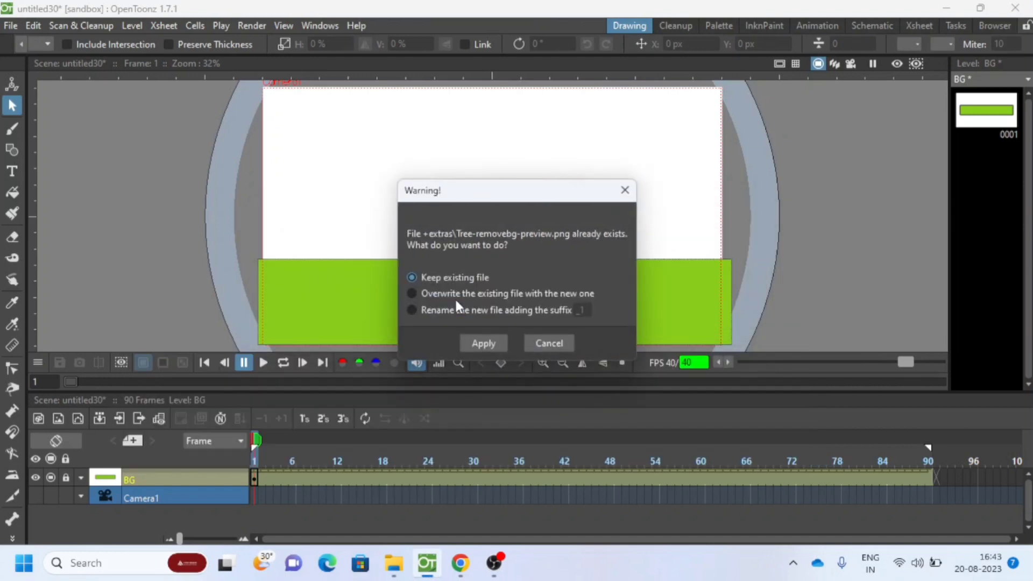
left_click(483, 343)
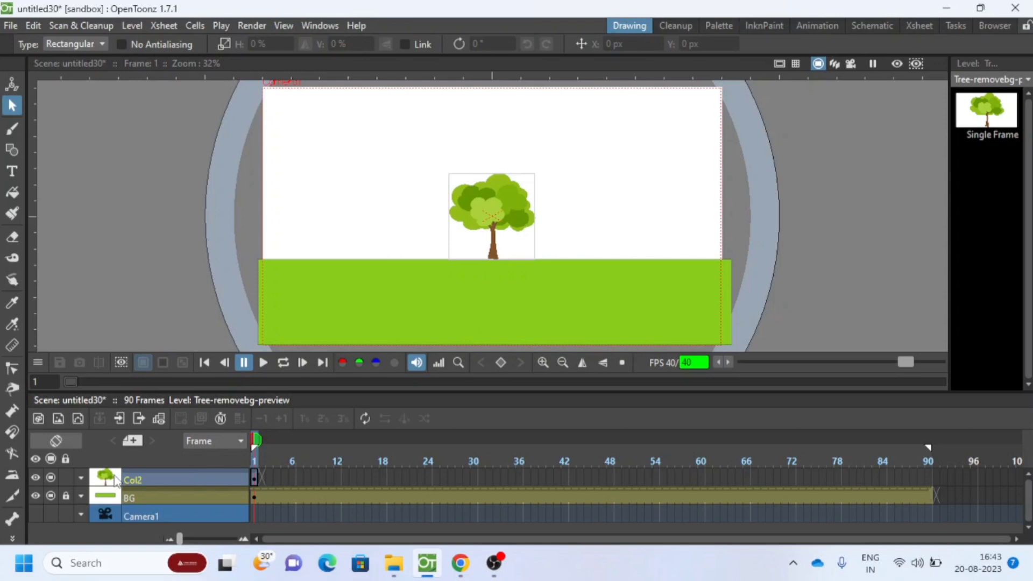
double_click(131, 479)
type("Tree")
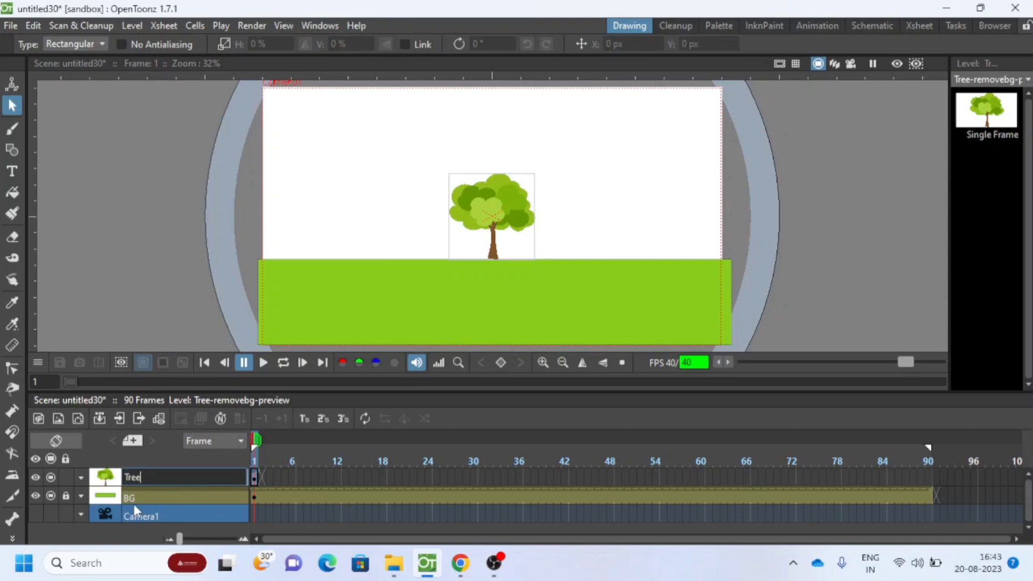
key("Return")
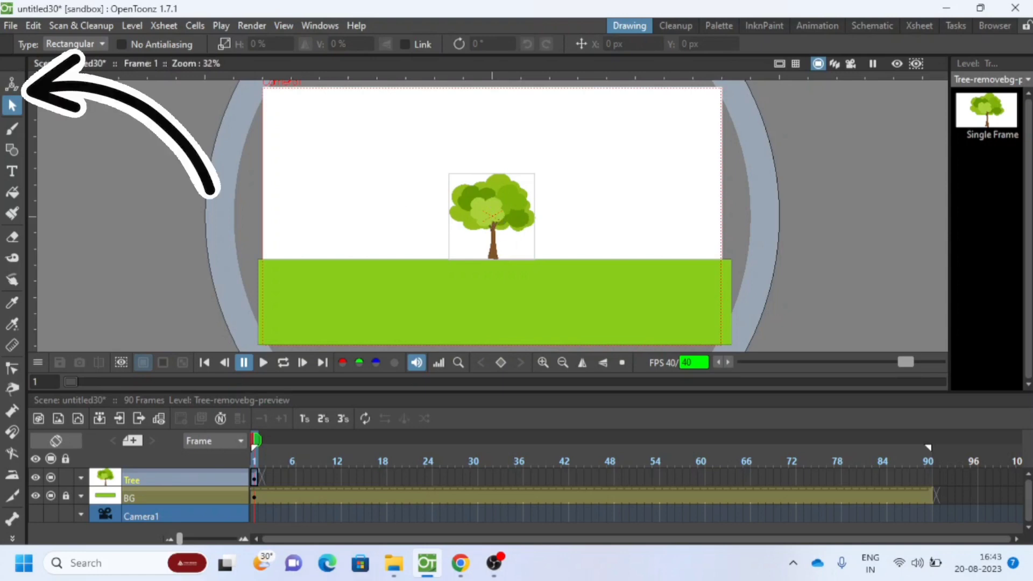
Step: Keyframe the tree just past the right edge and extend the Tree cells to frame 90
left_click(13, 83)
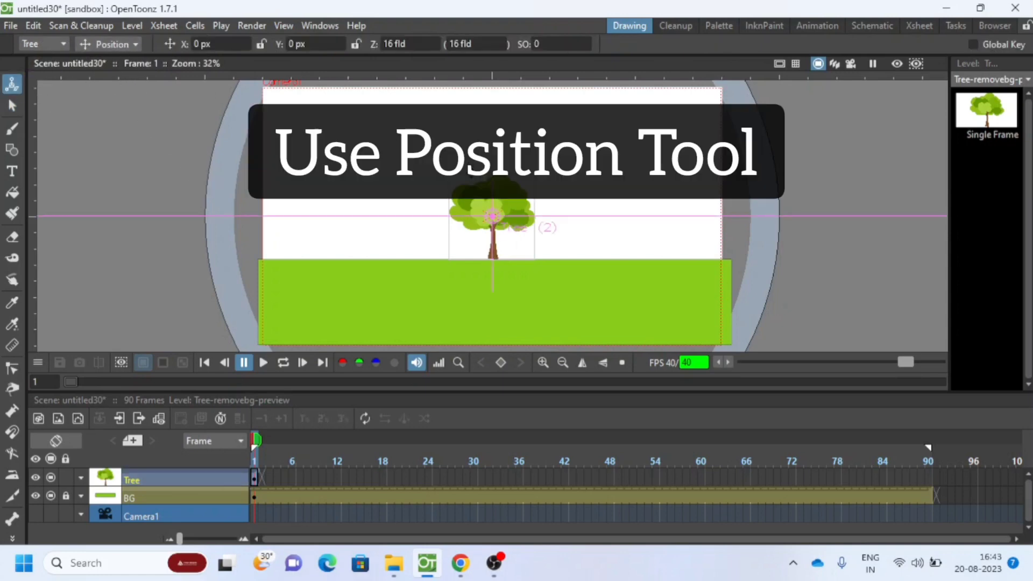
left_click_drag(494, 216, 775, 218)
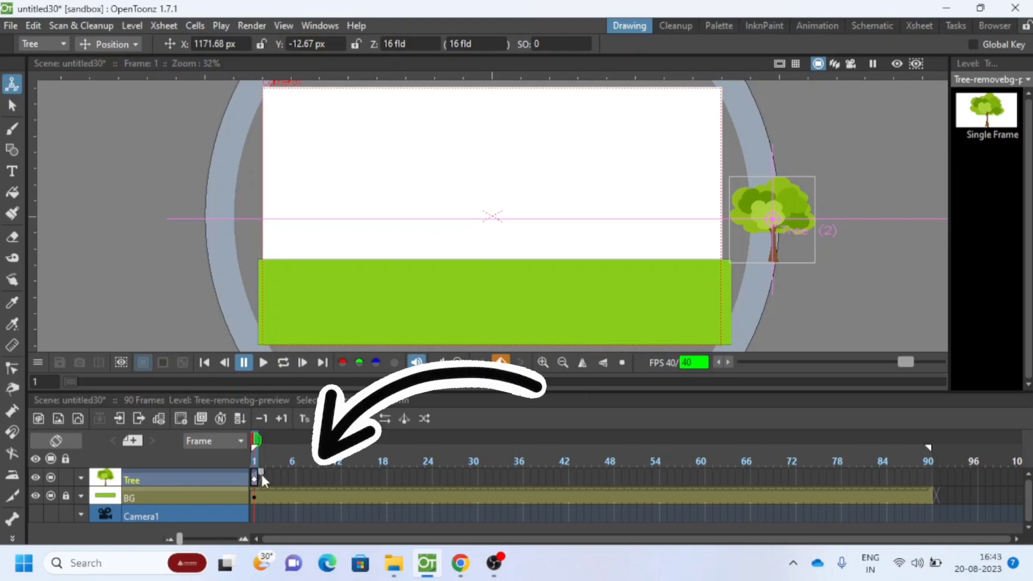
left_click_drag(259, 478, 933, 477)
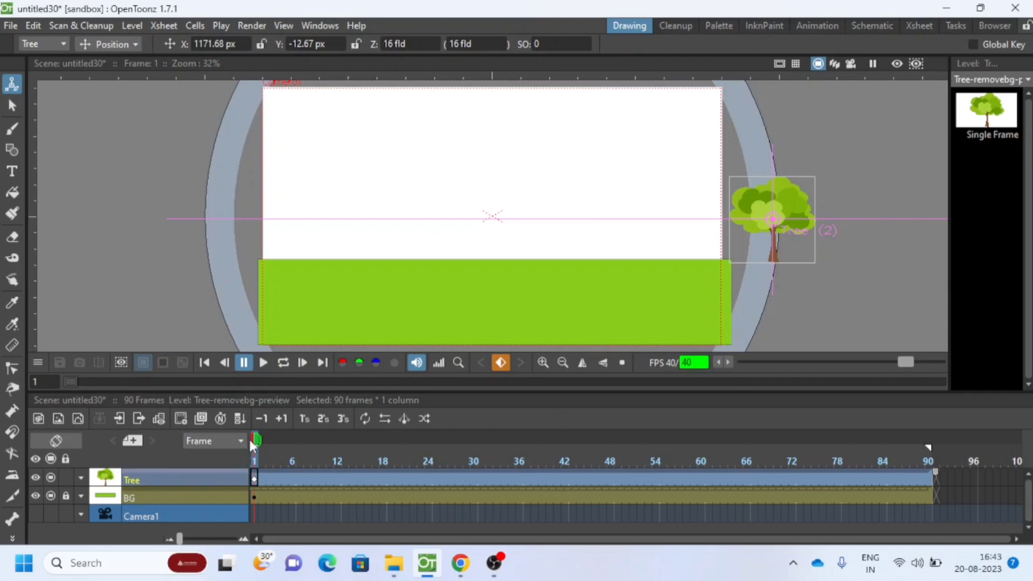
Step: At frame 24, key the tree just past the left edge of the canvas
left_click_drag(256, 443, 430, 450)
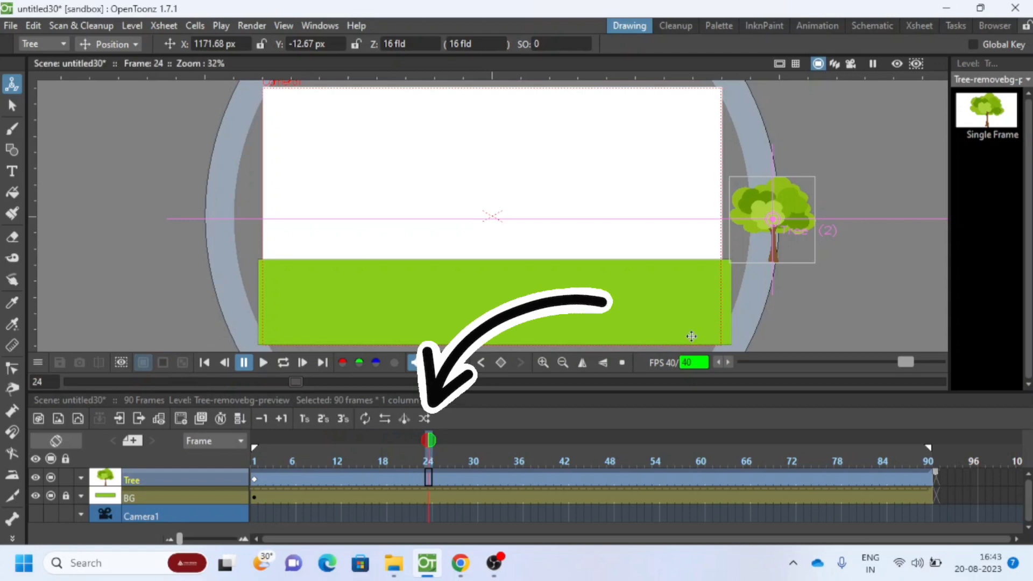
mouse_move(772, 220)
left_mouse_down()
mouse_move(230, 227)
mouse_move(242, 227)
left_mouse_up()
left_click(558, 434)
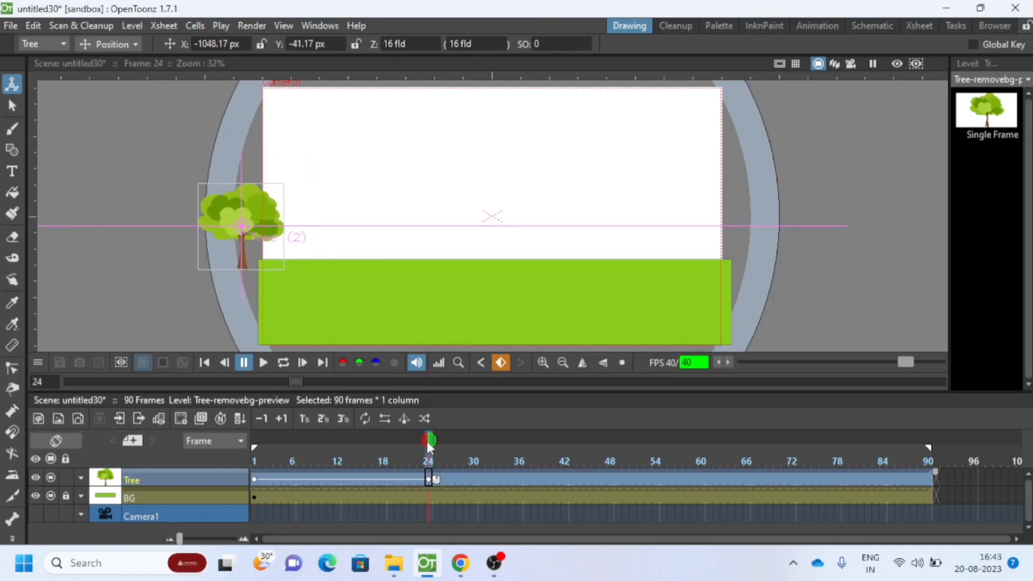
mouse_move(428, 442)
left_mouse_down()
mouse_move(266, 424)
mouse_move(377, 426)
mouse_move(433, 440)
left_mouse_up()
left_click_drag(243, 223, 241, 220)
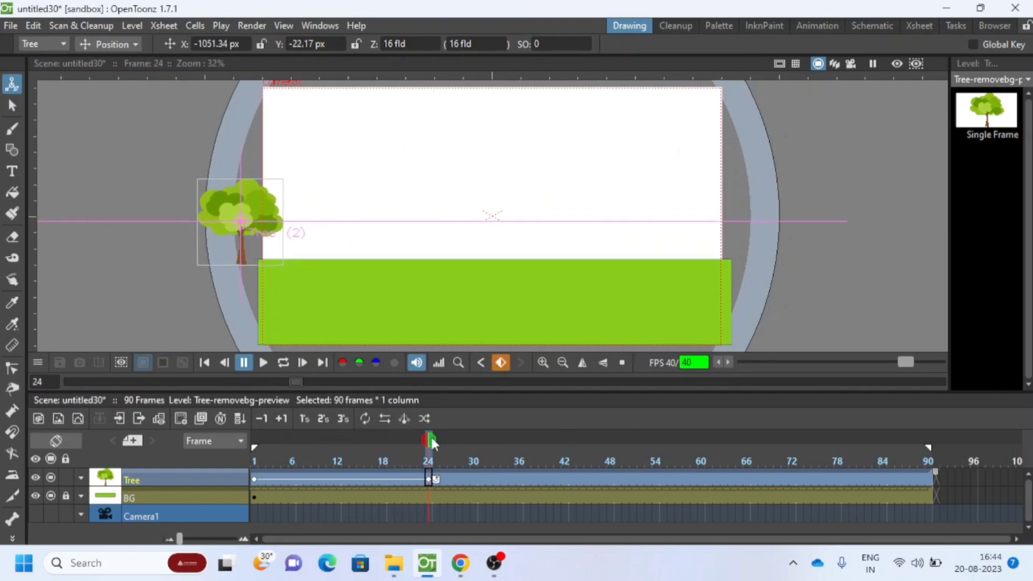
Step: Set the tree's motion to cycle after frame 24 and return to frame 1
left_click(436, 481)
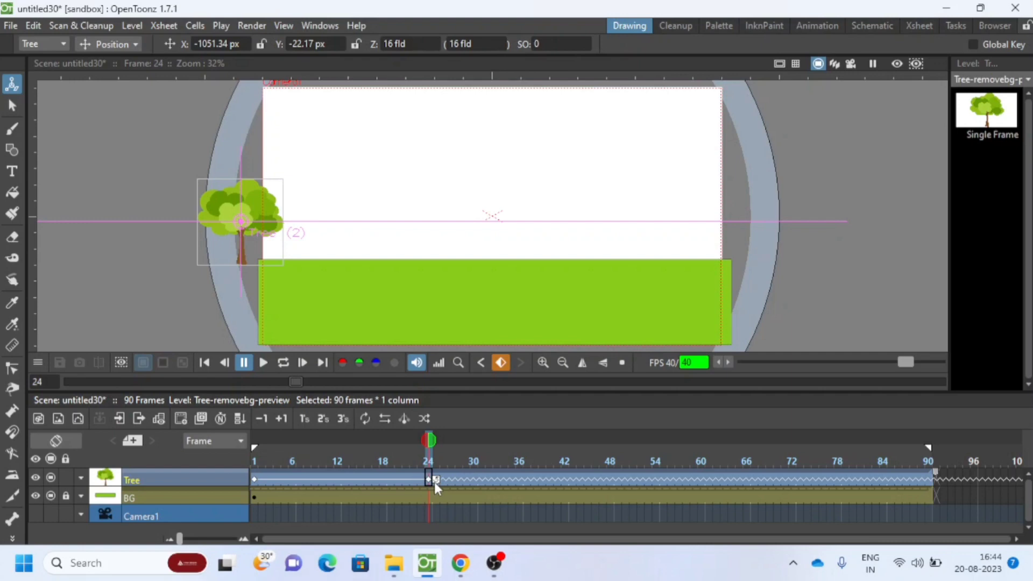
mouse_move(435, 445)
left_mouse_down()
mouse_move(278, 437)
mouse_move(257, 448)
left_mouse_up()
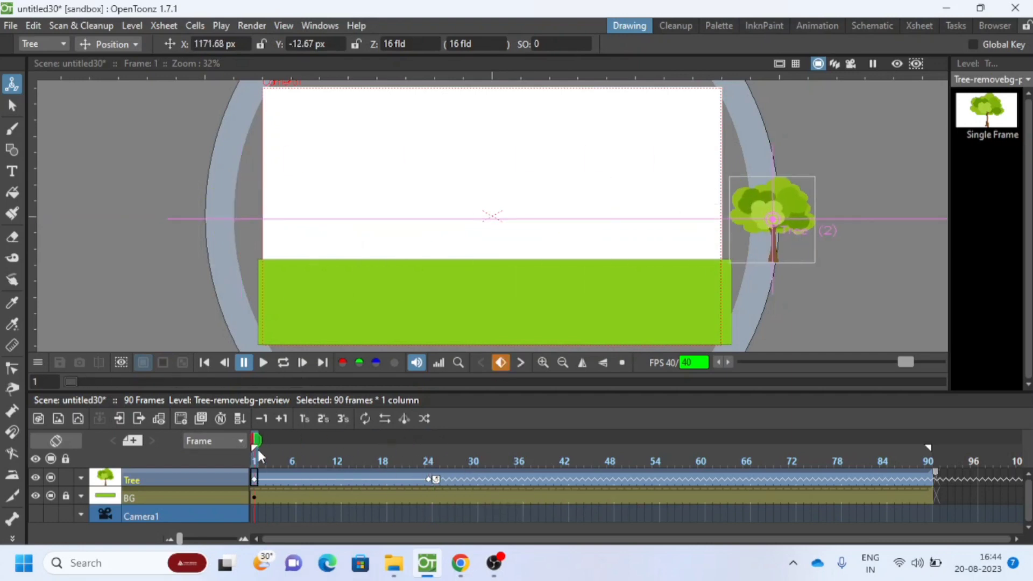
left_click(394, 563)
Step: Import Car.png from Downloads into the Xsheet with the default settings
left_click(170, 174)
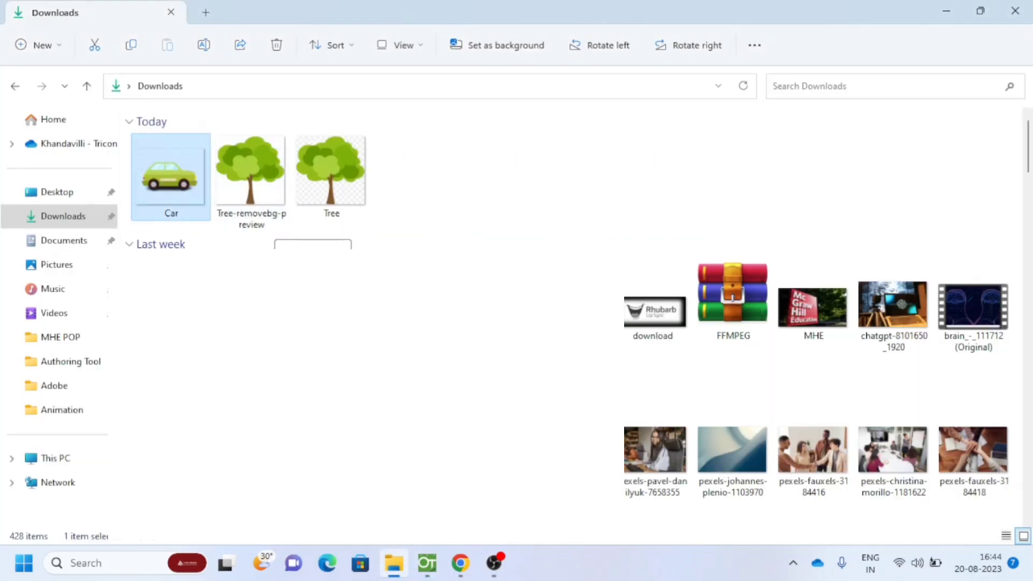
key("alt+Tab")
left_click_drag(323, 266, 489, 220)
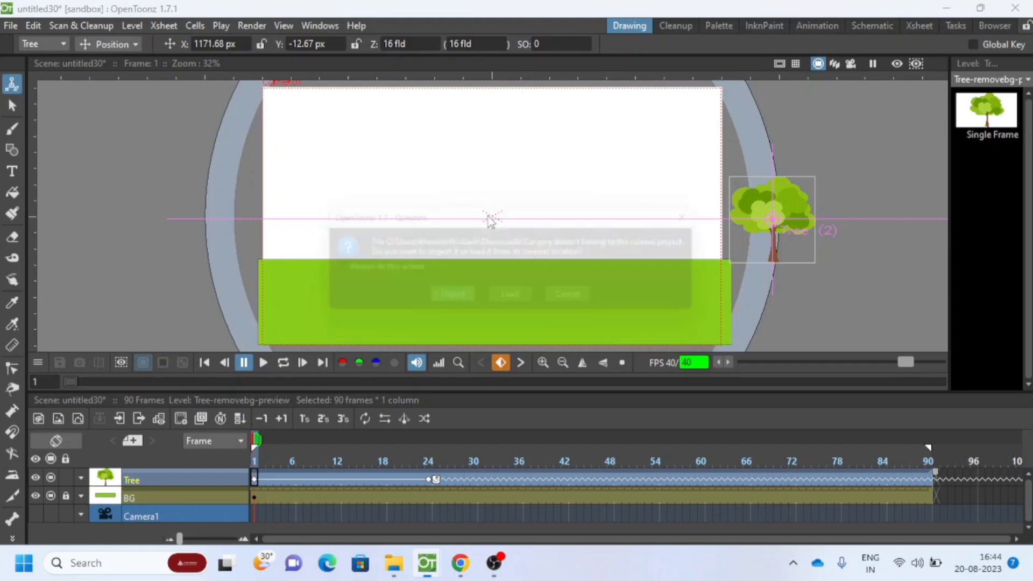
left_click(459, 297)
left_click(479, 345)
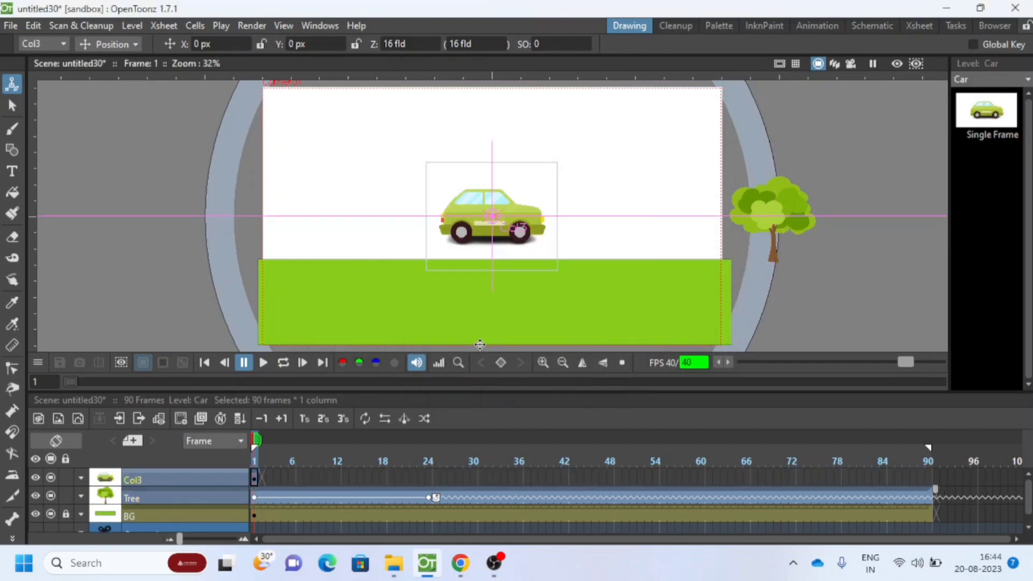
Step: Name the column Car, lower the car onto the ground, and extend it to frame 90
double_click(156, 477)
type("Car")
key("Return")
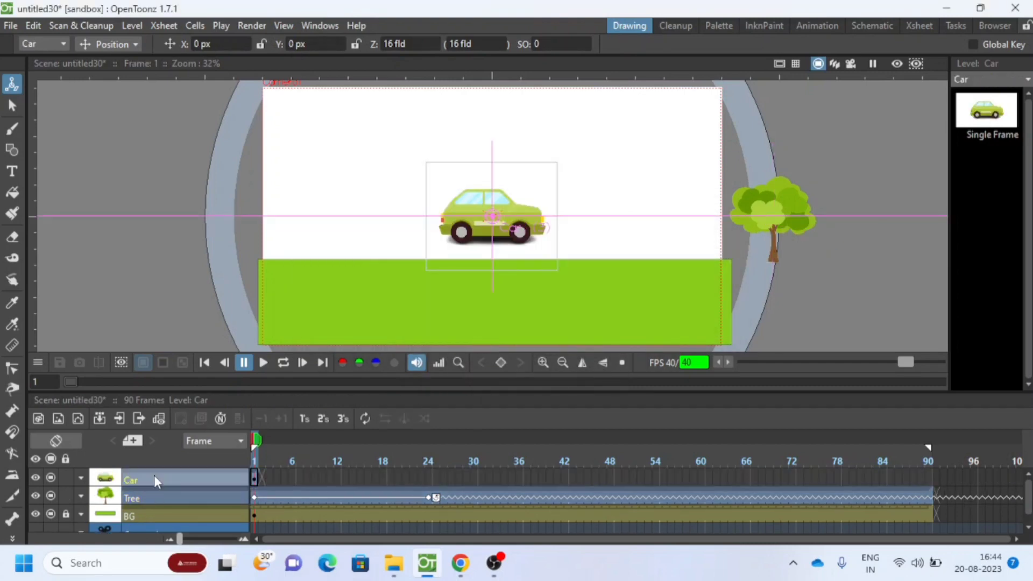
left_click(127, 47)
left_click_drag(486, 211, 484, 247)
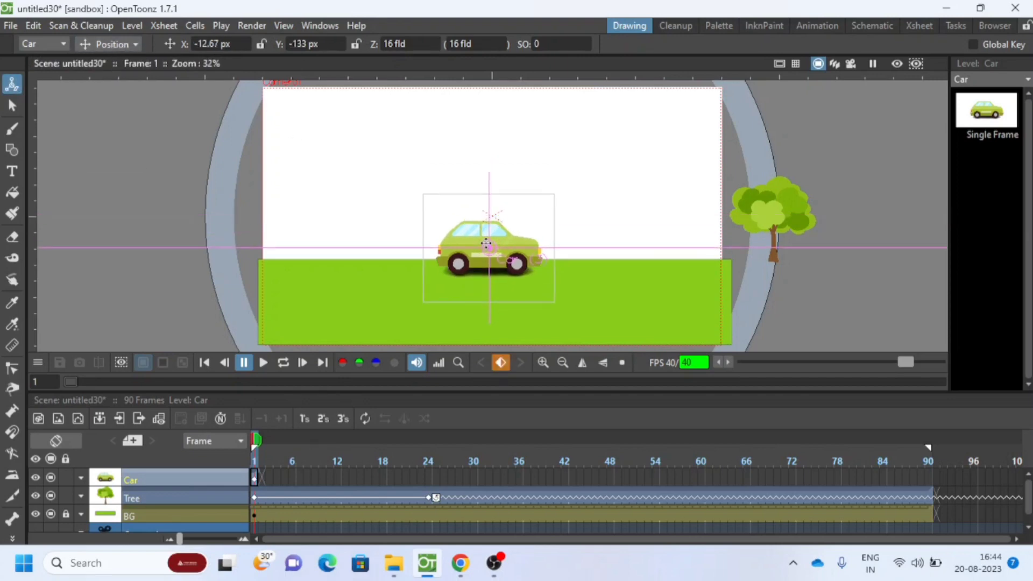
left_click(261, 480)
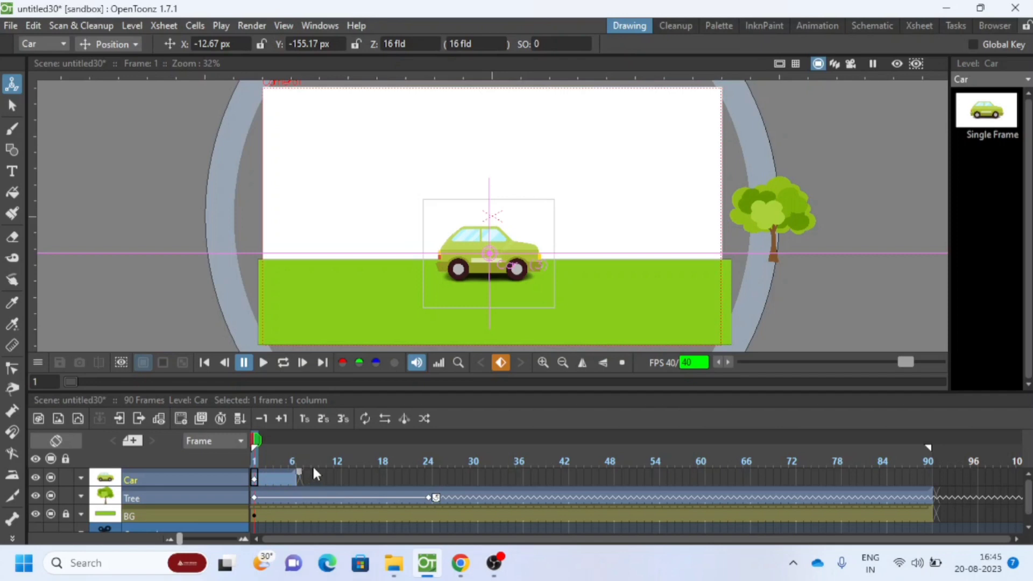
left_click_drag(315, 474, 885, 488)
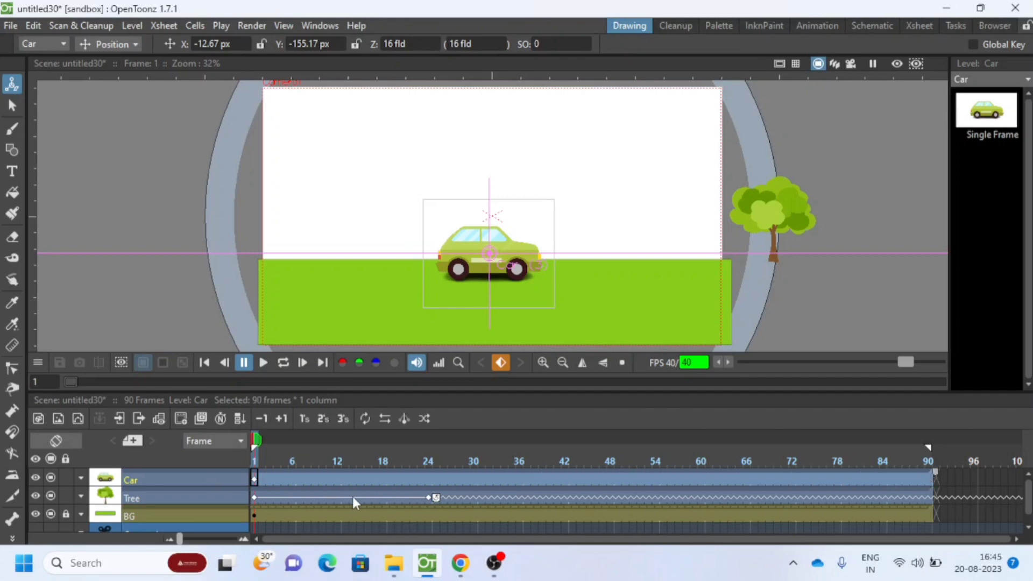
Step: Preview the looping animation playback
left_click(263, 365)
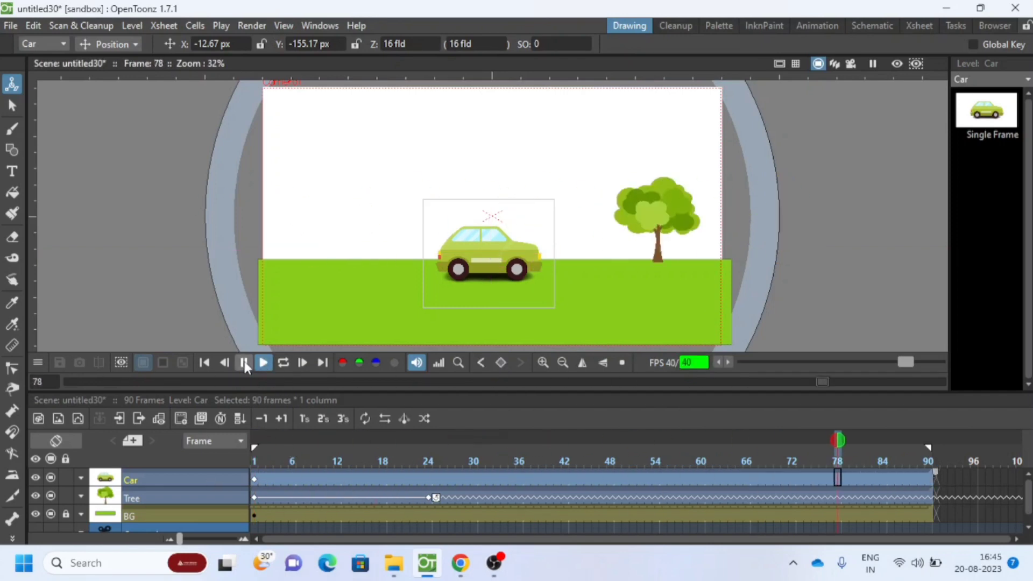
left_click(245, 364)
left_click(263, 363)
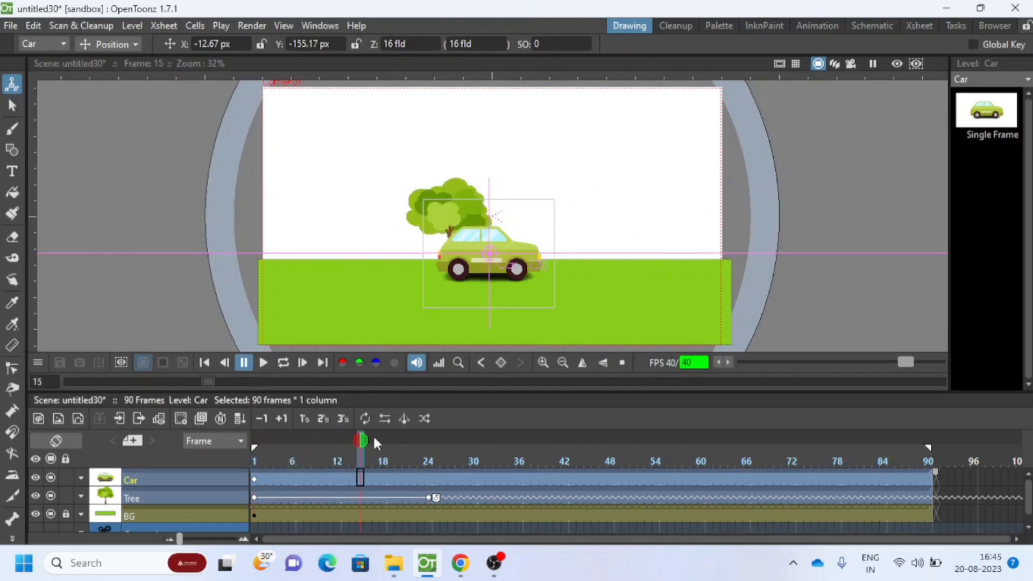
Step: Add a car keyframe at frame 24, replay, and render the animation to MP4
left_click_drag(255, 440, 429, 440)
key("Down")
key("Down")
left_click(265, 365)
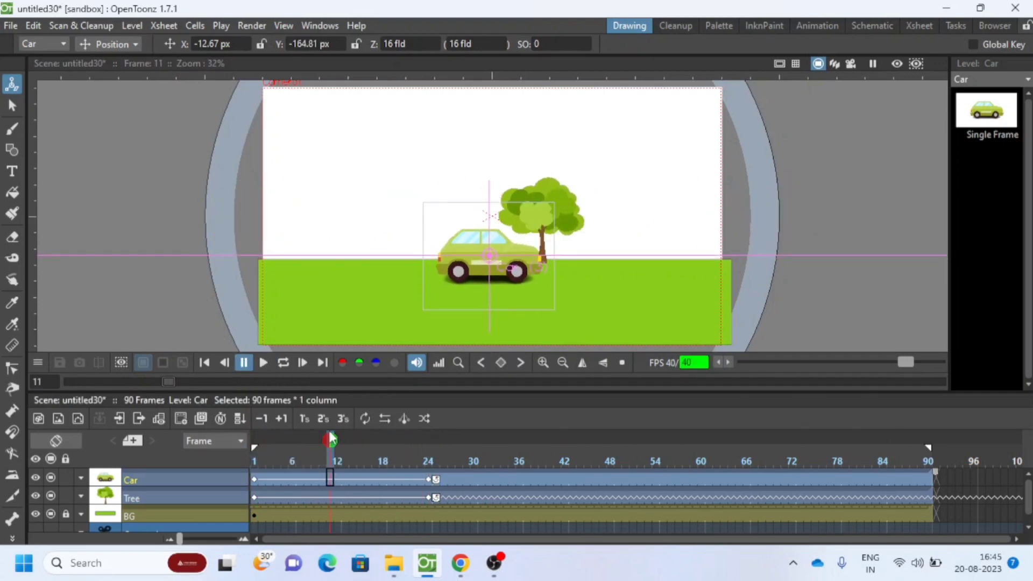
left_click(252, 25)
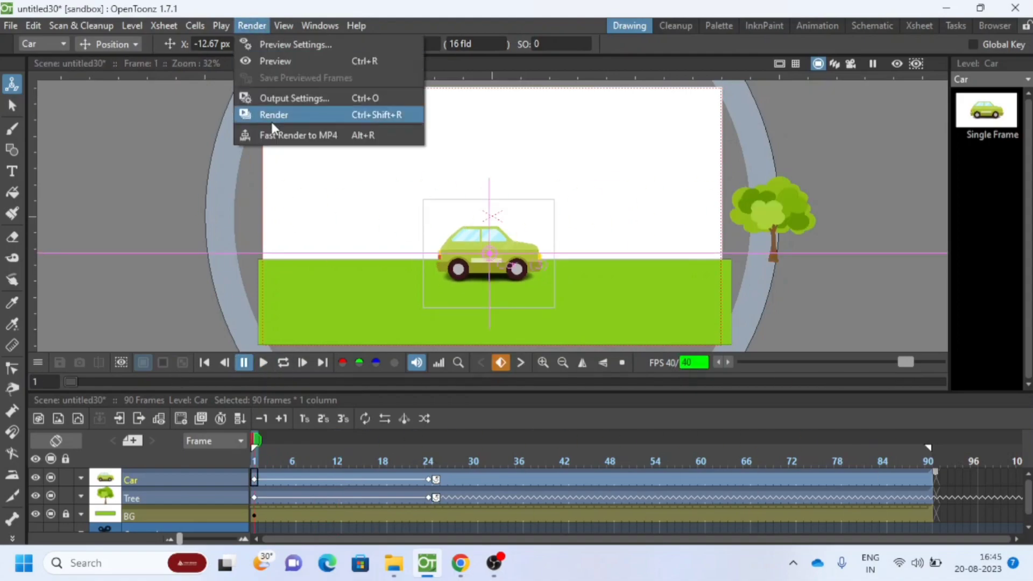